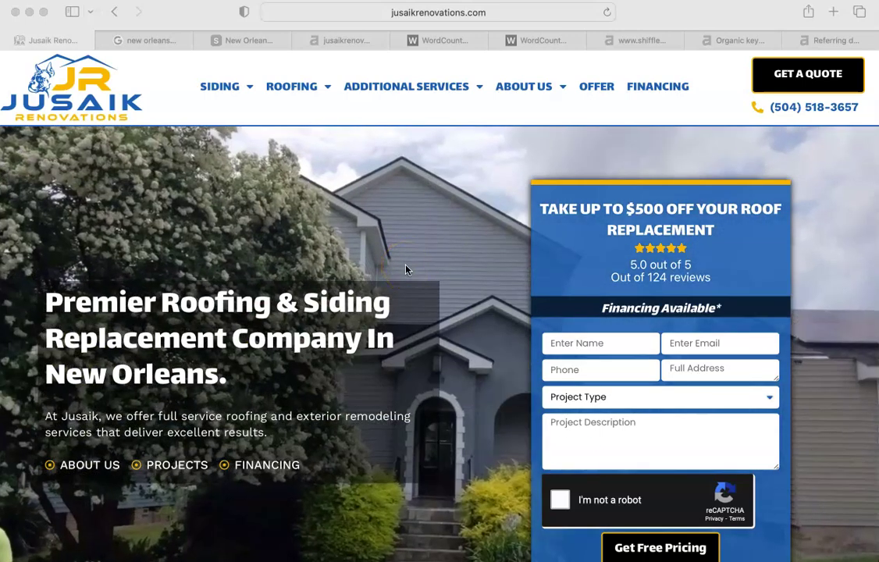
Switch to the 'new orleans roofer' Google results and scroll through the Businesses map pack.
scroll(405, 269, "down", 8)
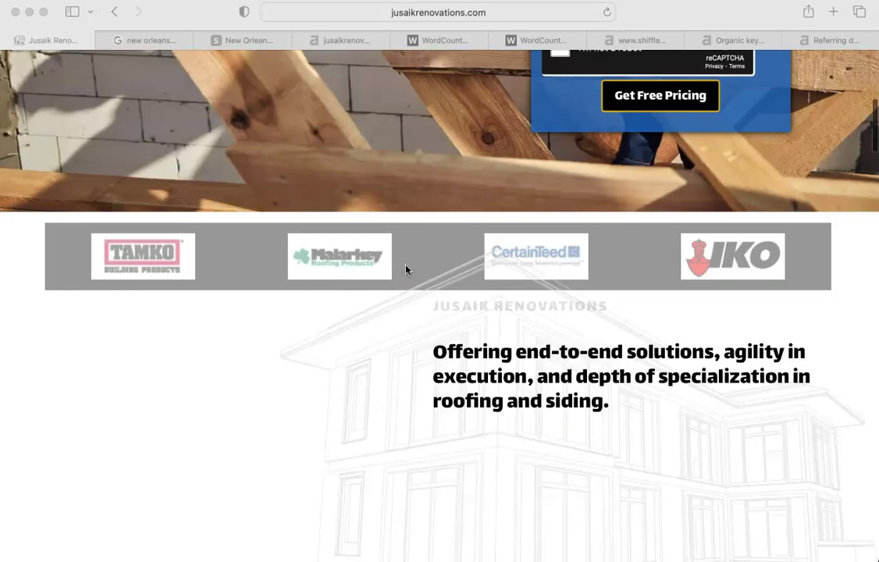
scroll(405, 269, "down", 5)
scroll(405, 270, "down", 10)
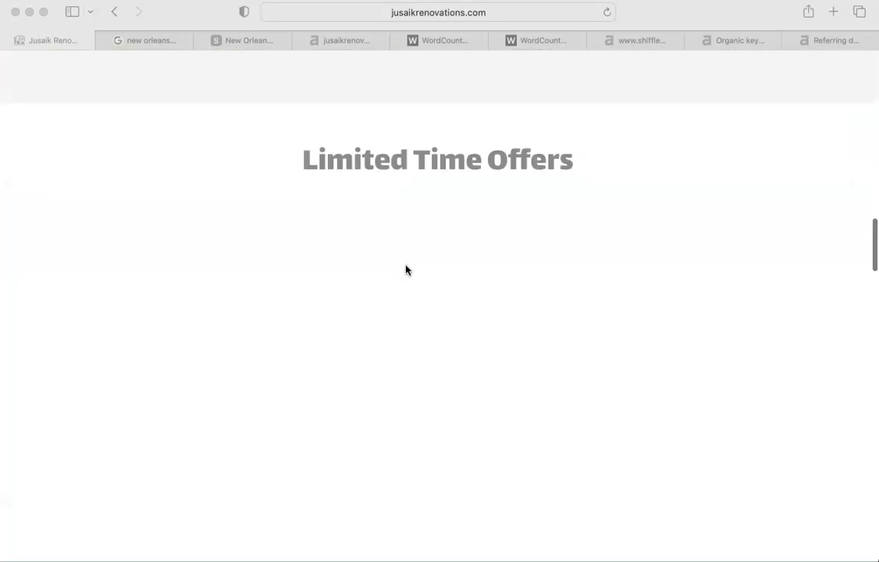
scroll(405, 270, "up", 20)
scroll(405, 269, "down", 1)
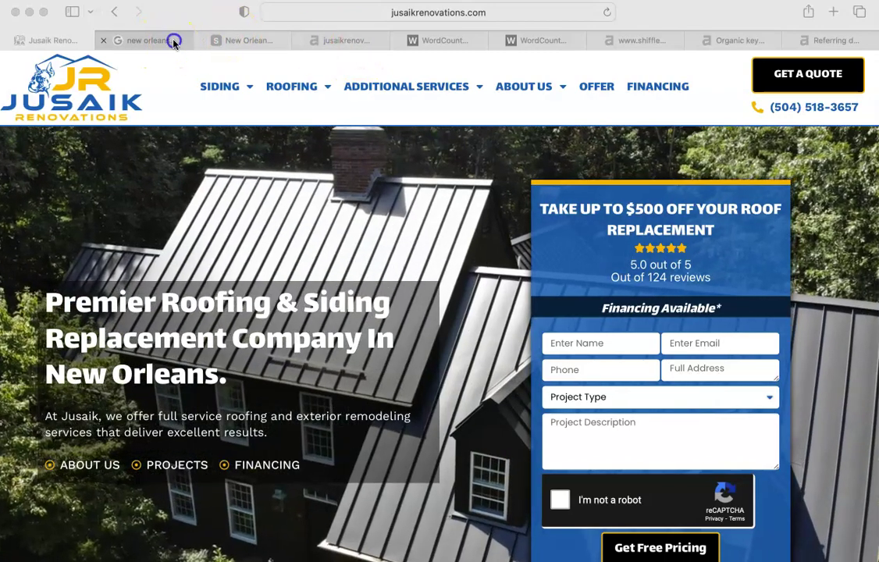
left_click(173, 43)
scroll(249, 273, "up", 5)
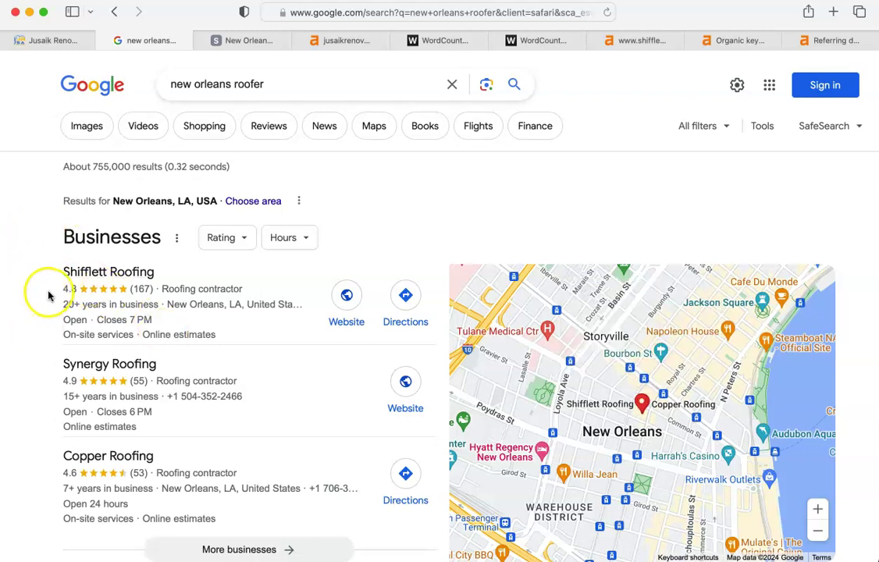
scroll(30, 408, "down", 10)
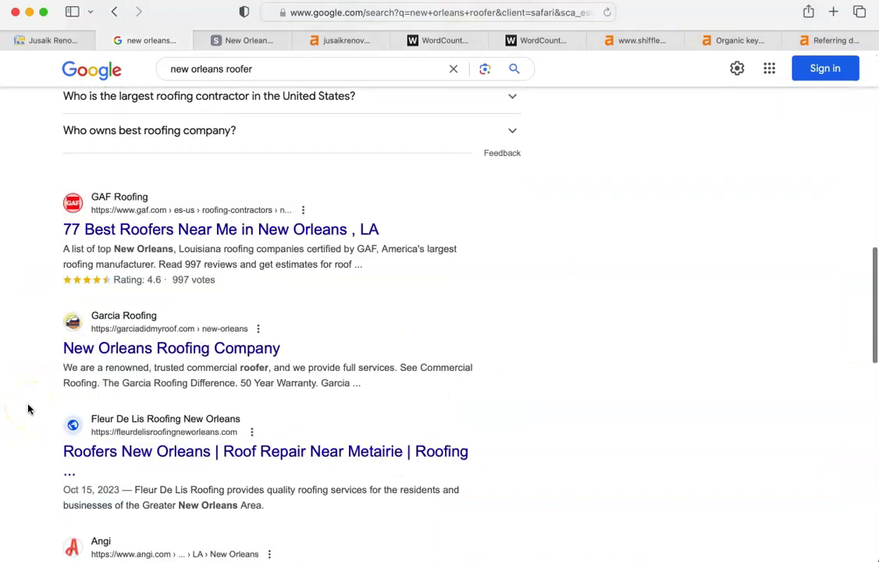
scroll(28, 408, "up", 10)
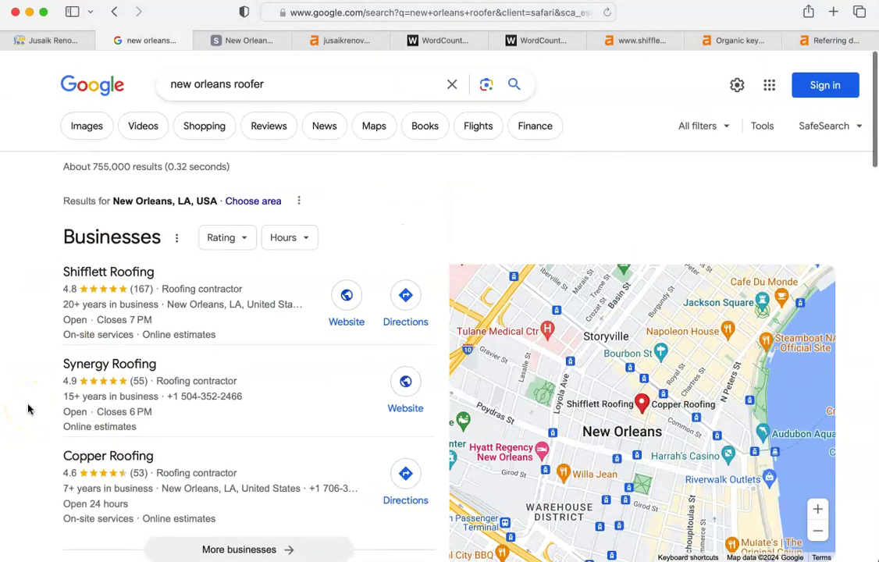
scroll(35, 340, "down", 15)
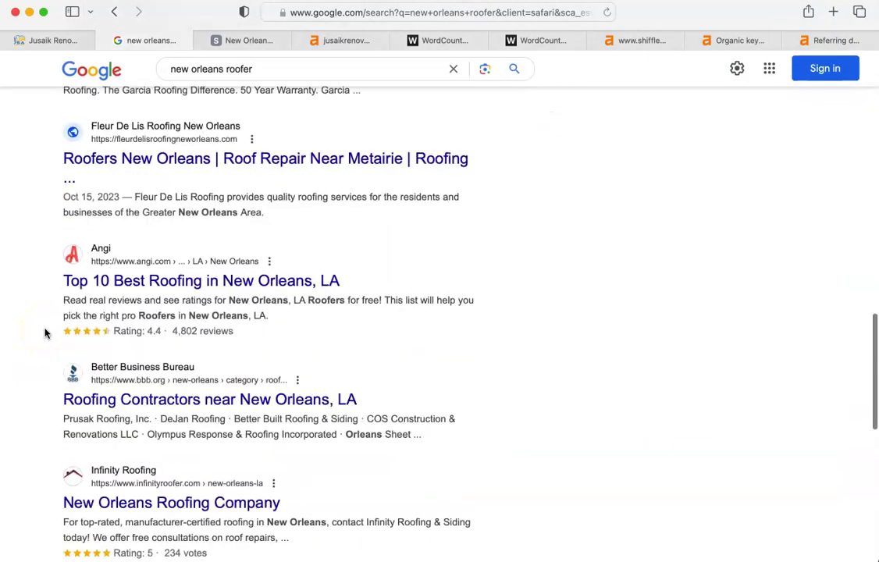
scroll(44, 334, "down", 6)
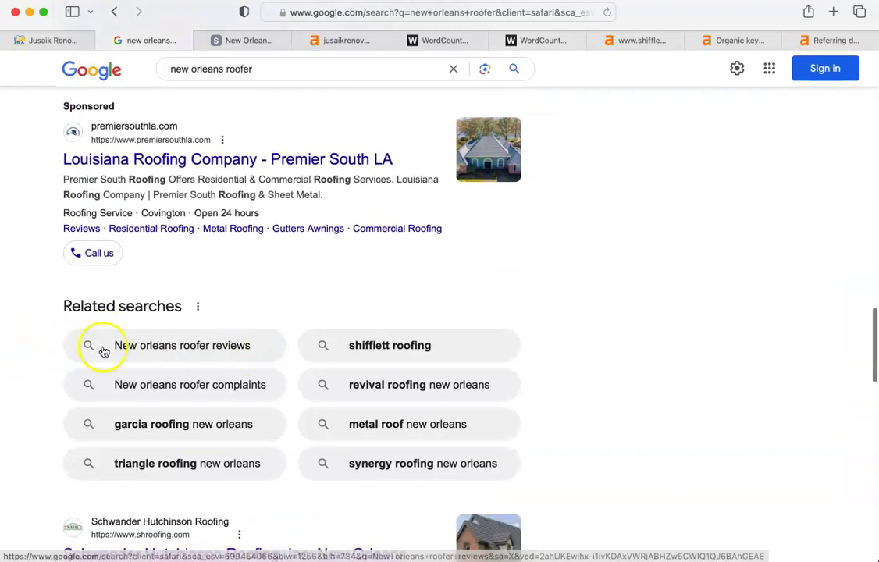
scroll(131, 302, "up", 20)
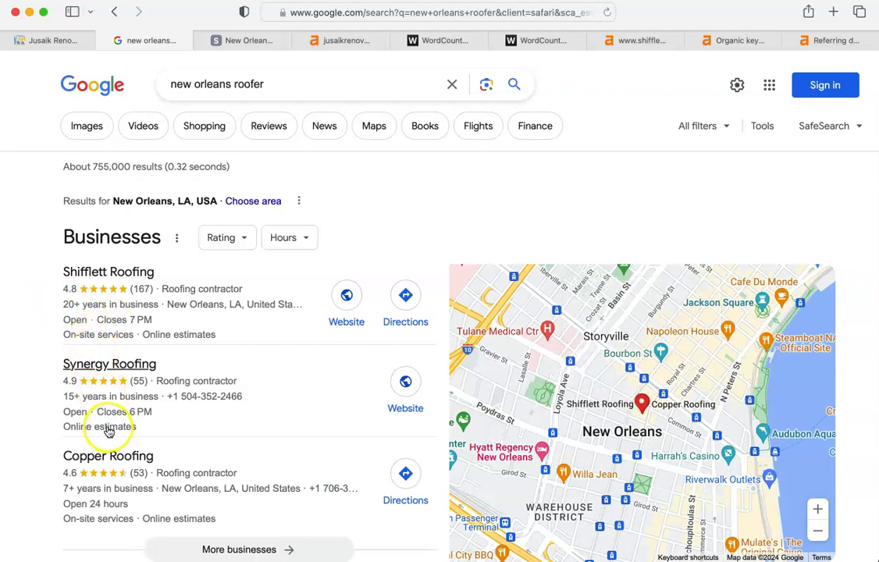
scroll(211, 461, "down", 2)
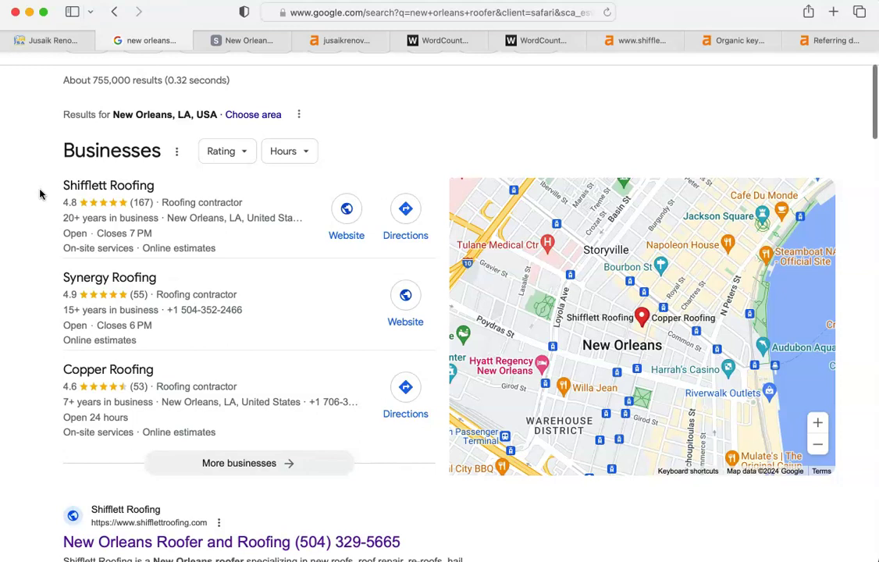
scroll(40, 193, "up", 2)
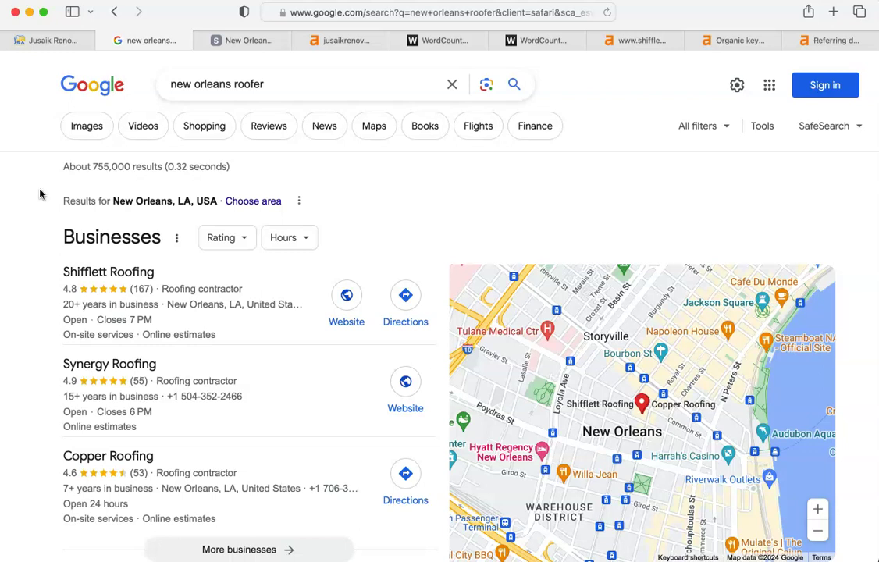
scroll(31, 267, "down", 3)
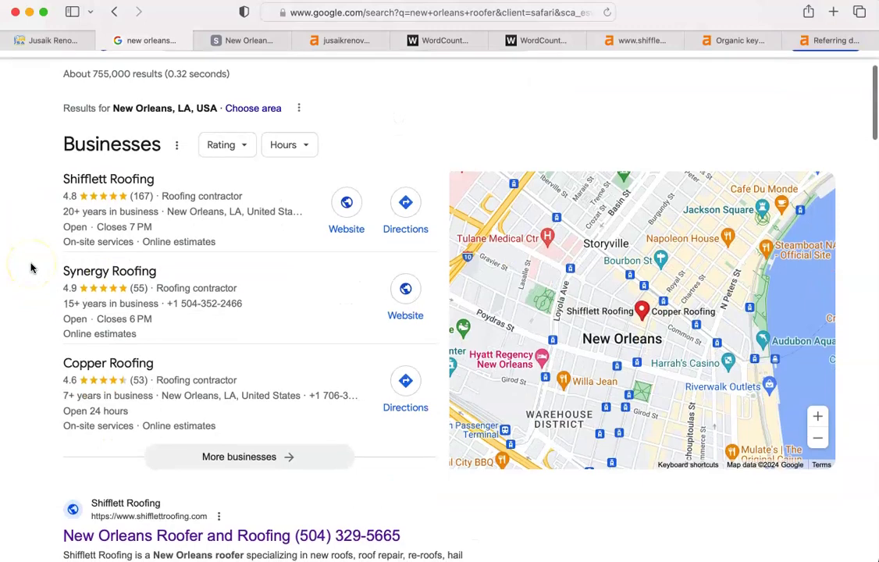
scroll(31, 268, "up", 3)
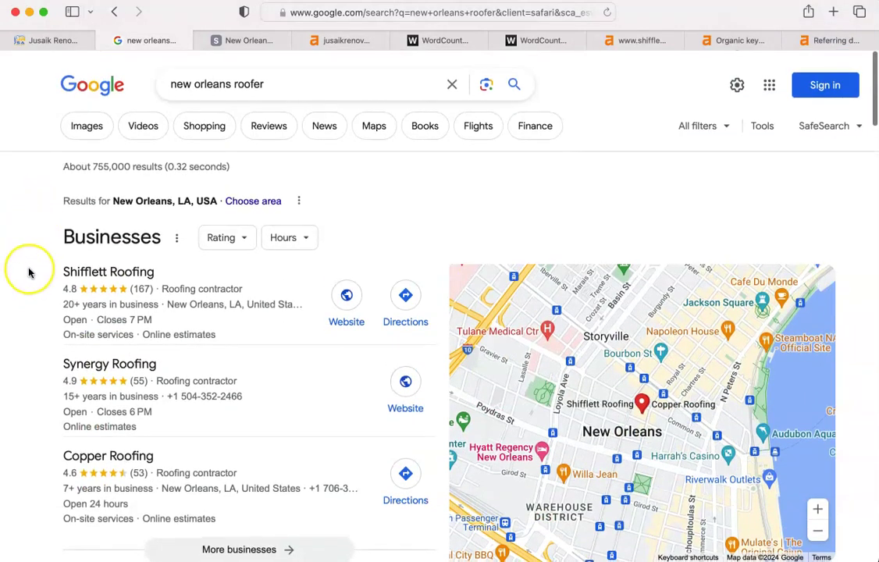
scroll(29, 272, "down", 10)
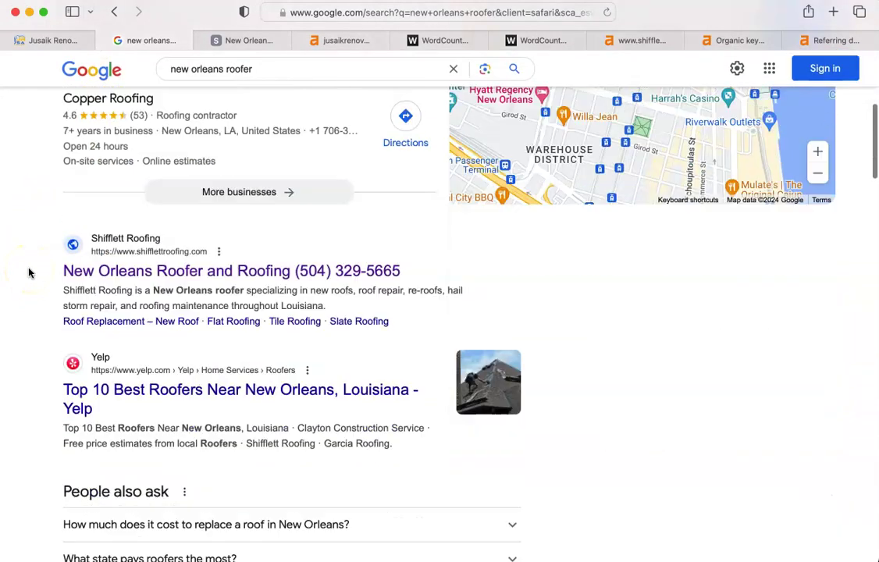
Scroll through the roughly 755,000 'new orleans roofer' results, with Shifflett Roofing leading the Businesses list.
scroll(29, 272, "up", 5)
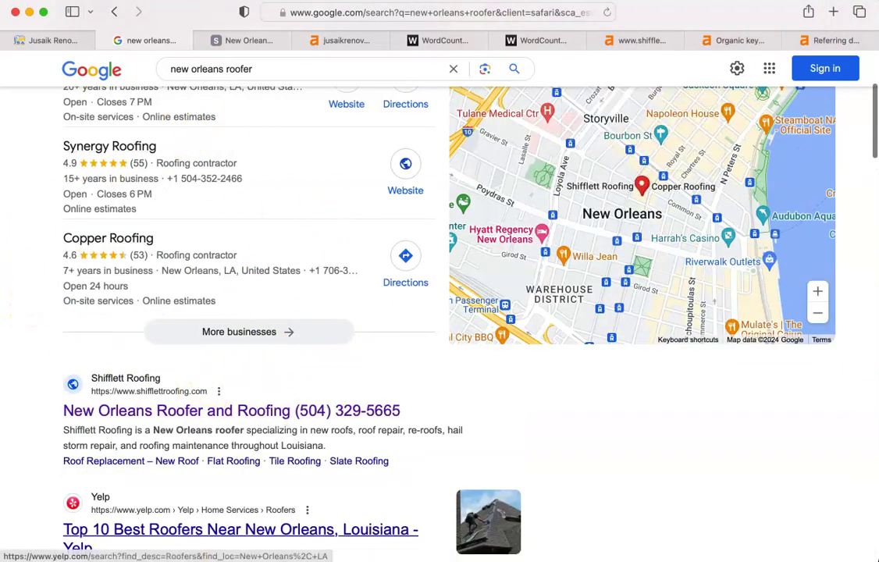
scroll(275, 486, "down", 4)
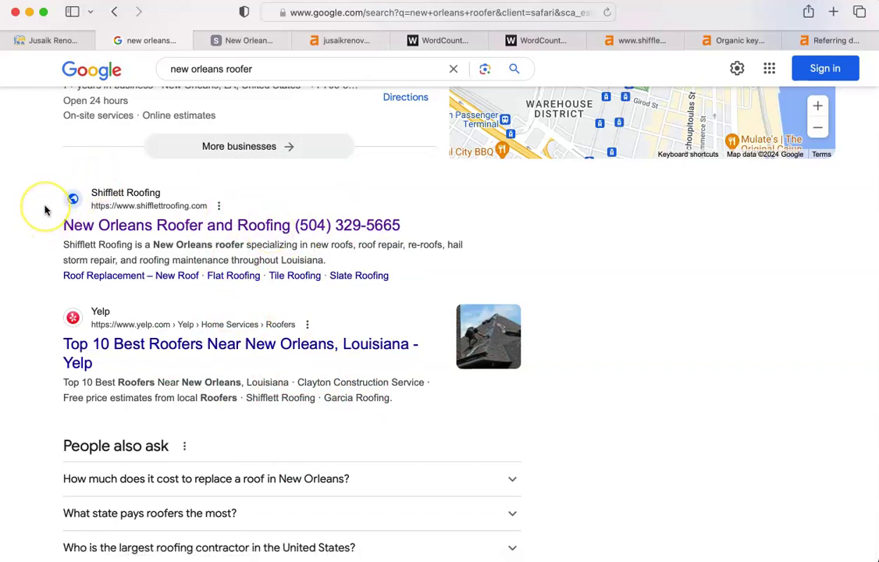
scroll(45, 209, "up", 1)
scroll(45, 209, "up", 5)
scroll(44, 209, "down", 3)
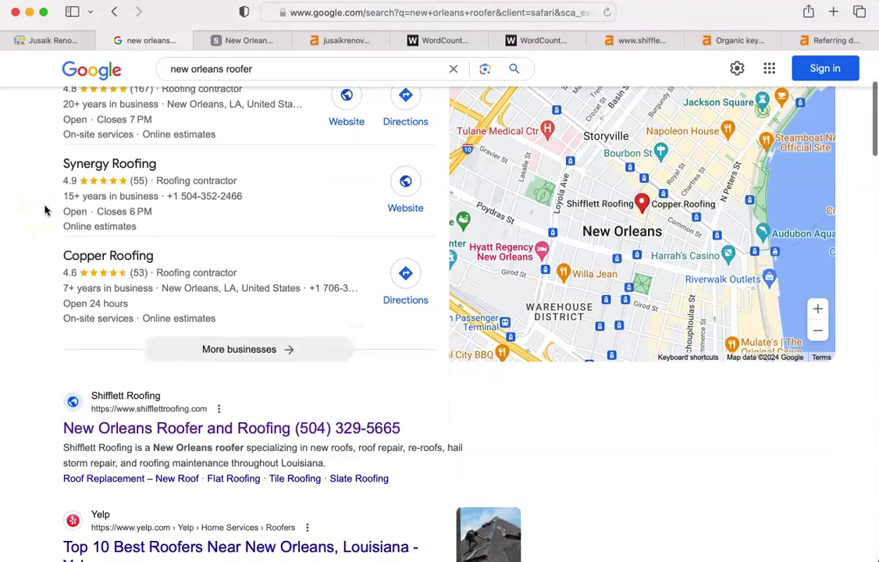
scroll(44, 209, "up", 1)
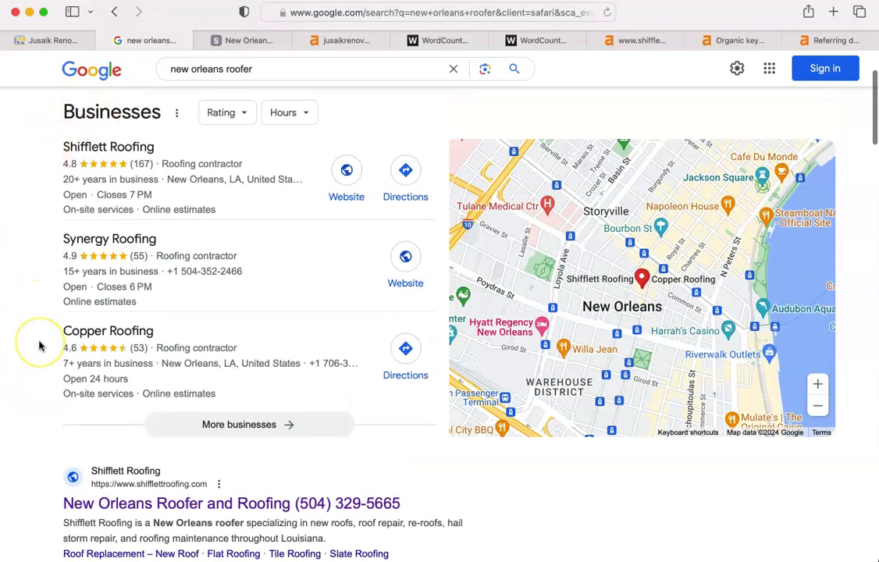
scroll(39, 345, "down", 3)
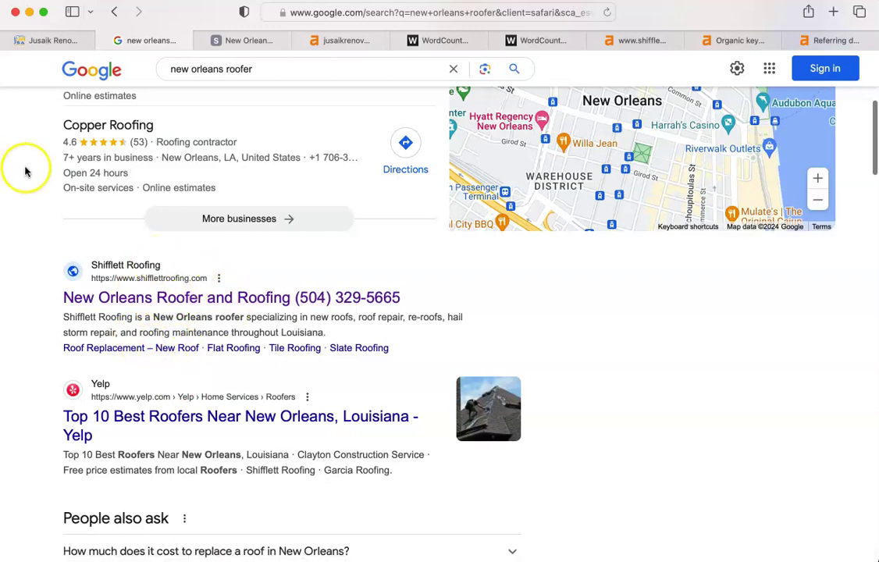
scroll(24, 169, "up", 3)
scroll(33, 305, "down", 4)
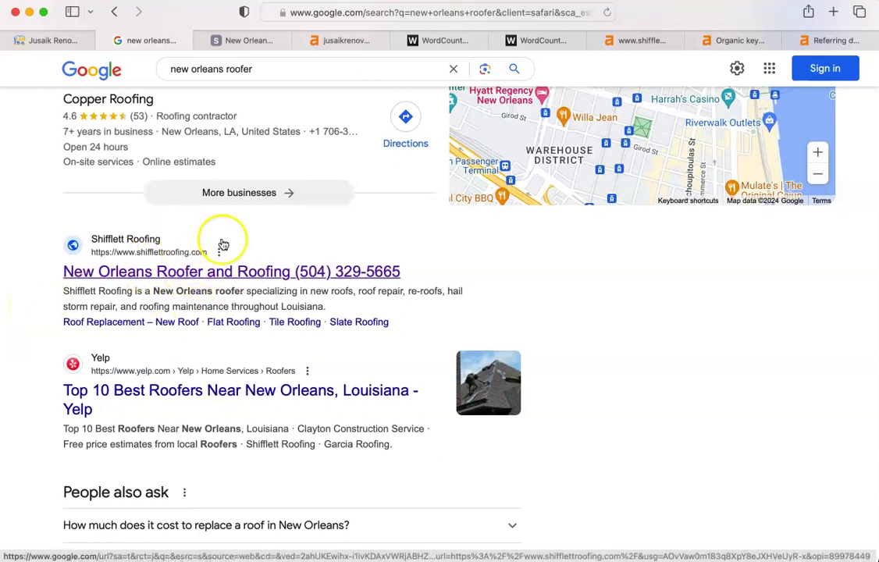
scroll(143, 269, "down", 10)
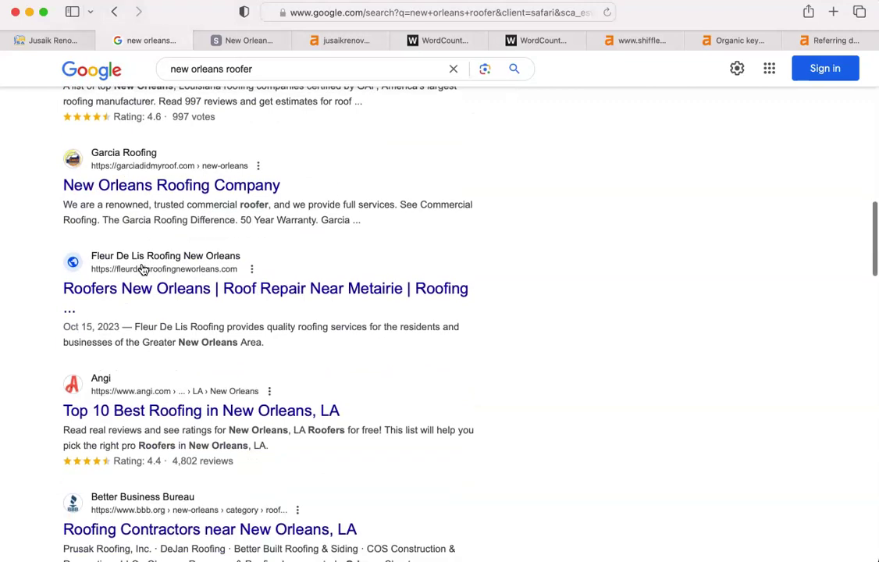
scroll(143, 269, "down", 1)
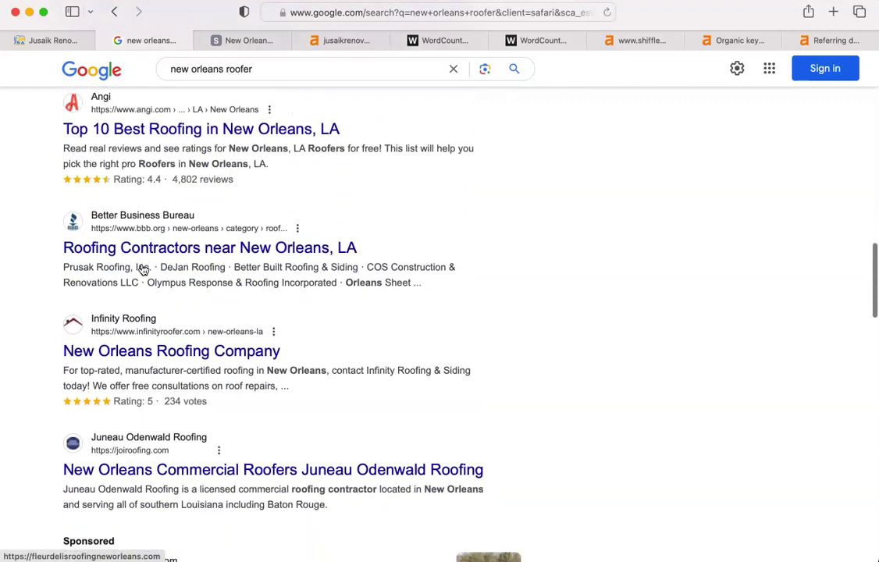
scroll(144, 269, "down", 8)
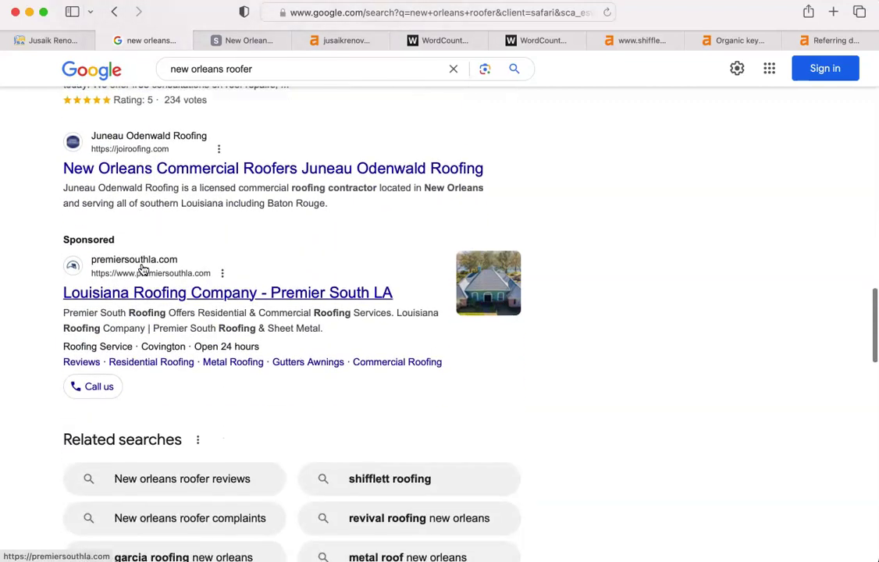
scroll(143, 269, "down", 11)
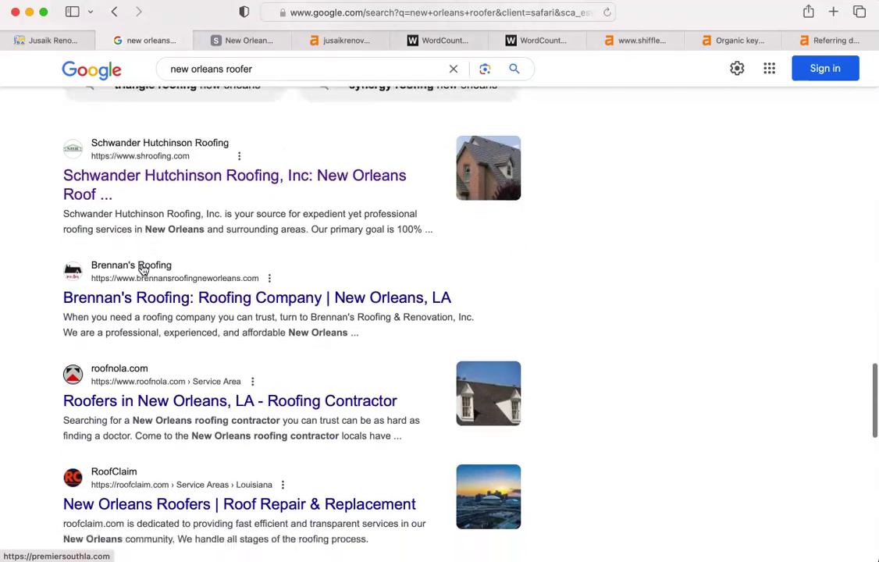
scroll(143, 270, "down", 9)
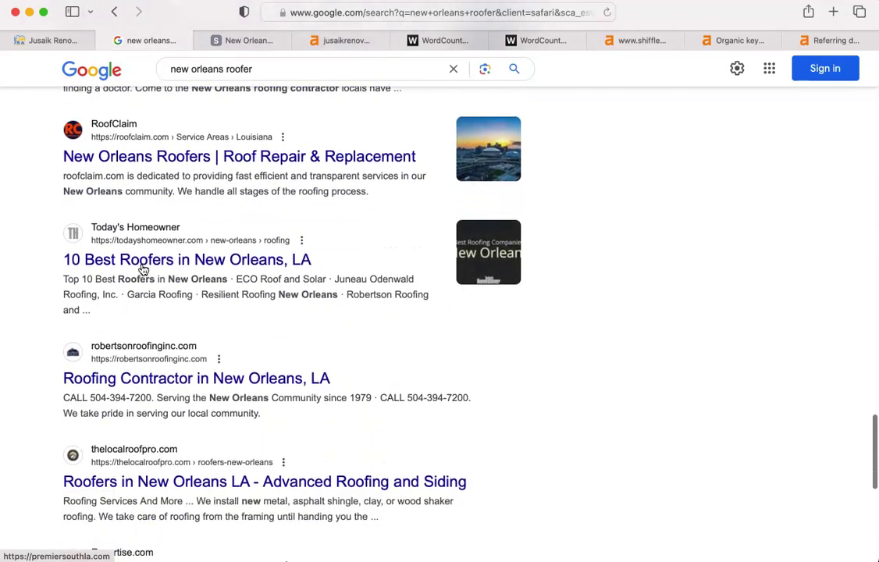
scroll(144, 269, "down", 5)
scroll(129, 310, "up", 20)
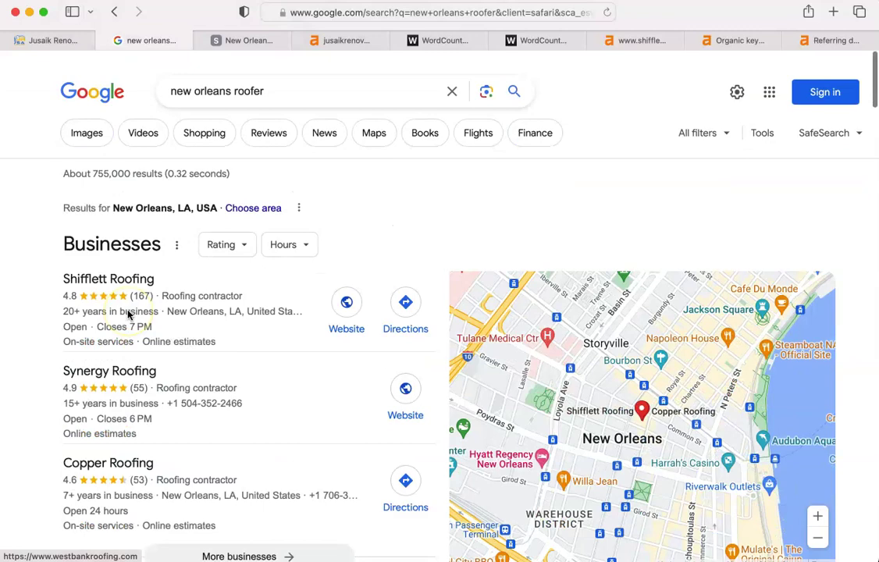
Copy the whole Jusaik Renovations homepage into the first WordCounter editor, counting 589 words.
left_click(48, 39)
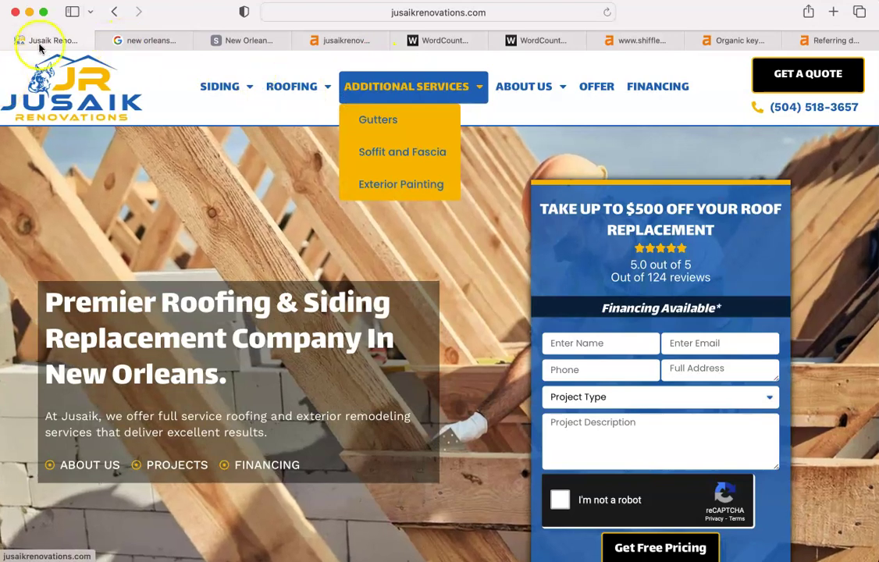
left_click(45, 39)
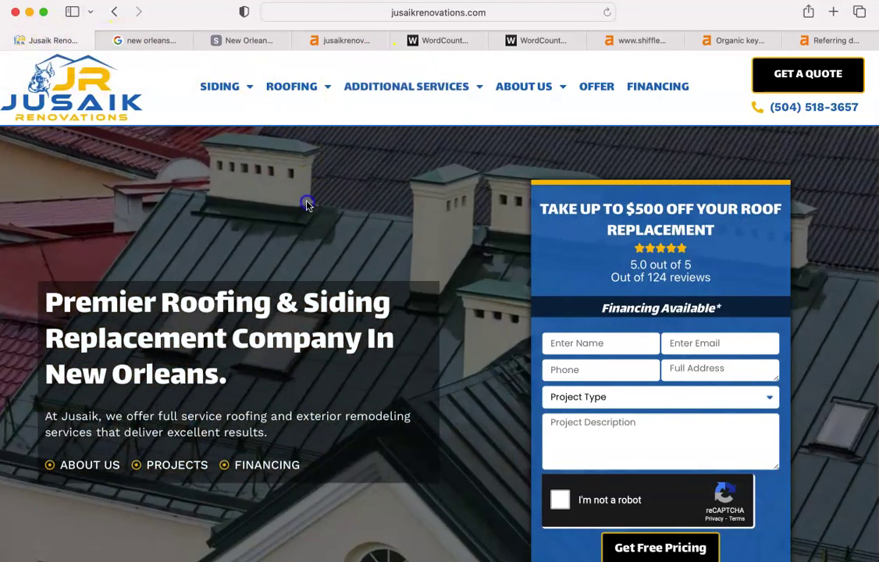
key("super+a")
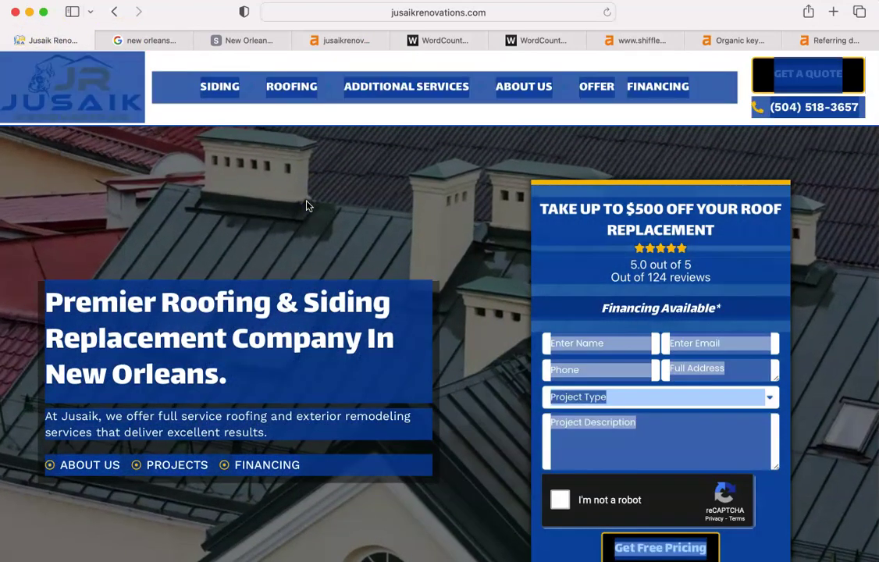
left_click(552, 101)
left_click(434, 41)
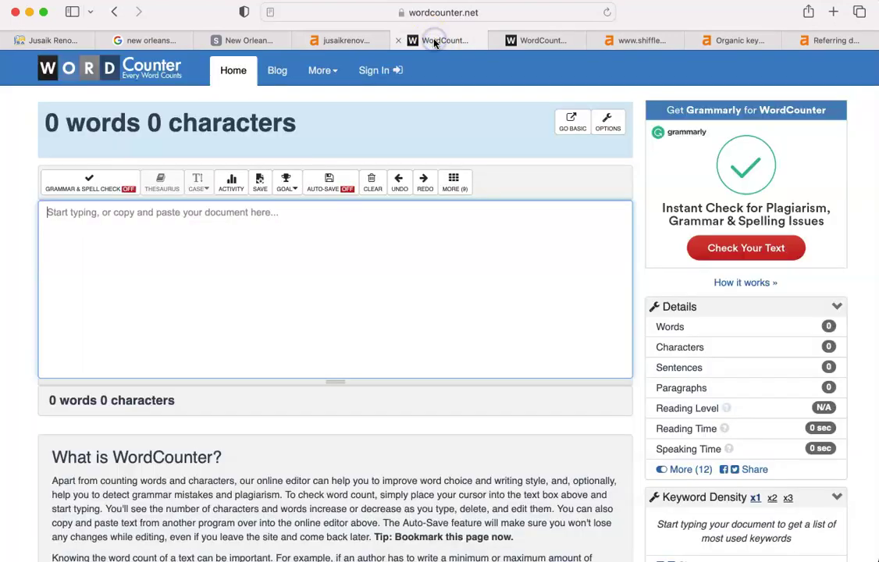
key("super+v")
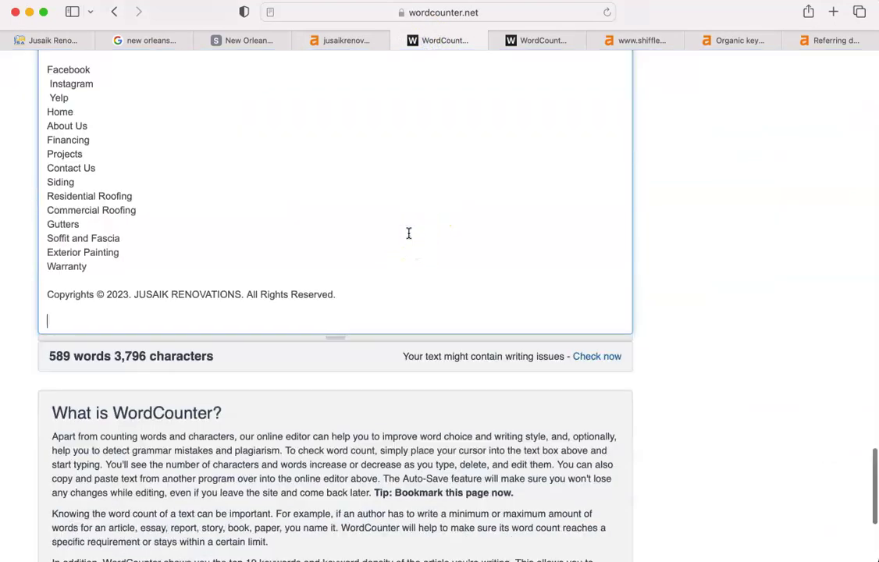
scroll(408, 233, "up", 20)
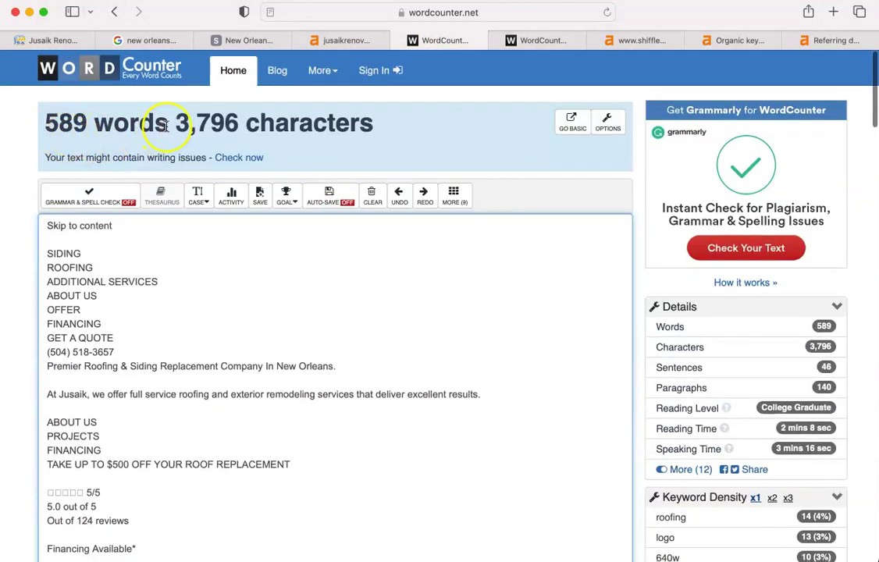
Paste all Shifflett Roofing homepage text into the second WordCounter editor, counting 1,211 words.
left_click(248, 42)
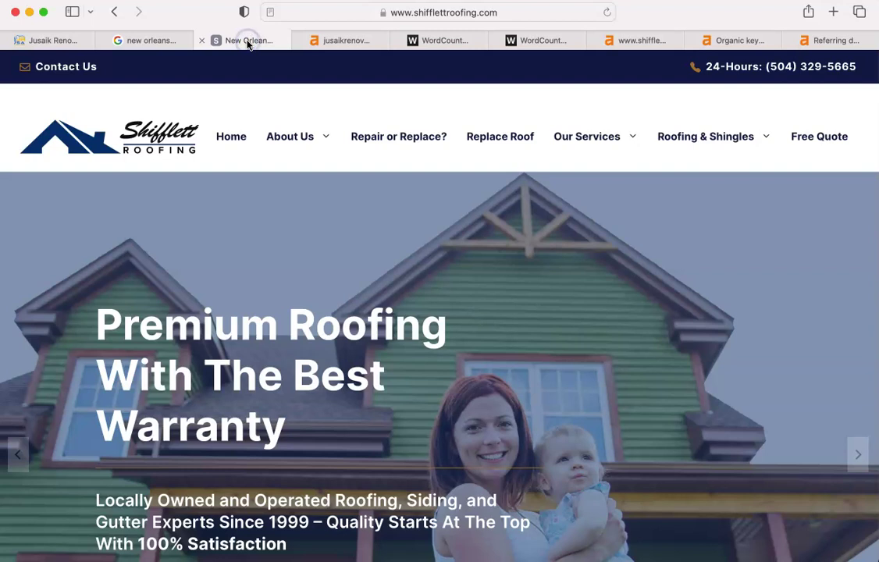
left_click(249, 170)
key("super+a")
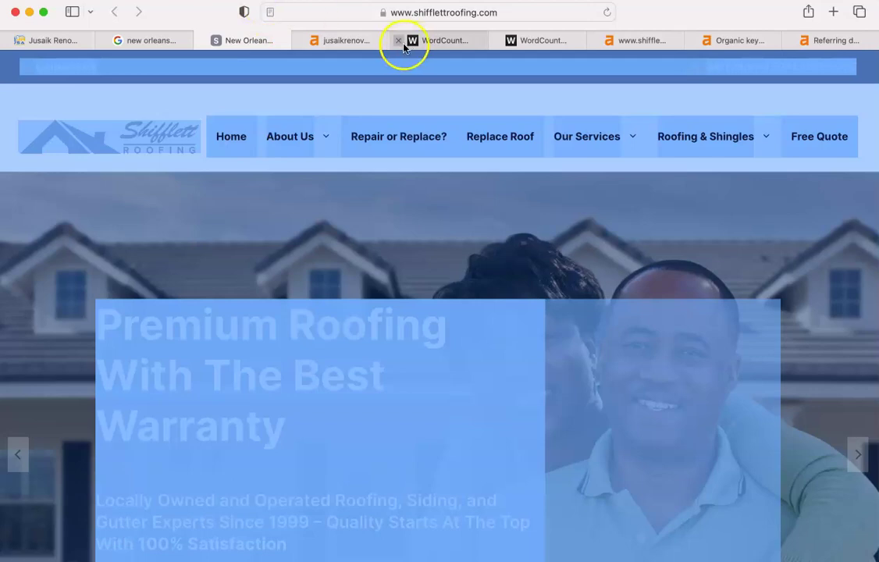
left_click(523, 41)
left_click(255, 226)
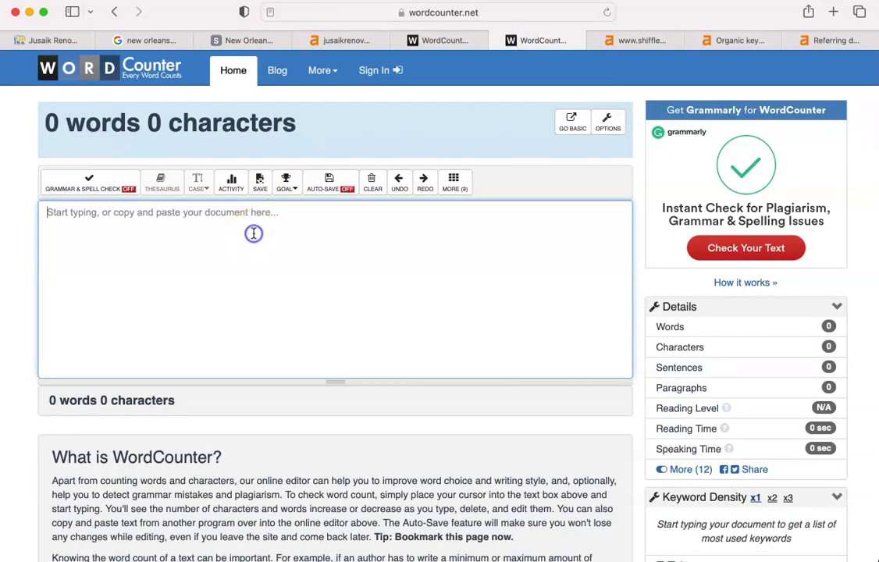
key("super+v")
scroll(254, 233, "up", 20)
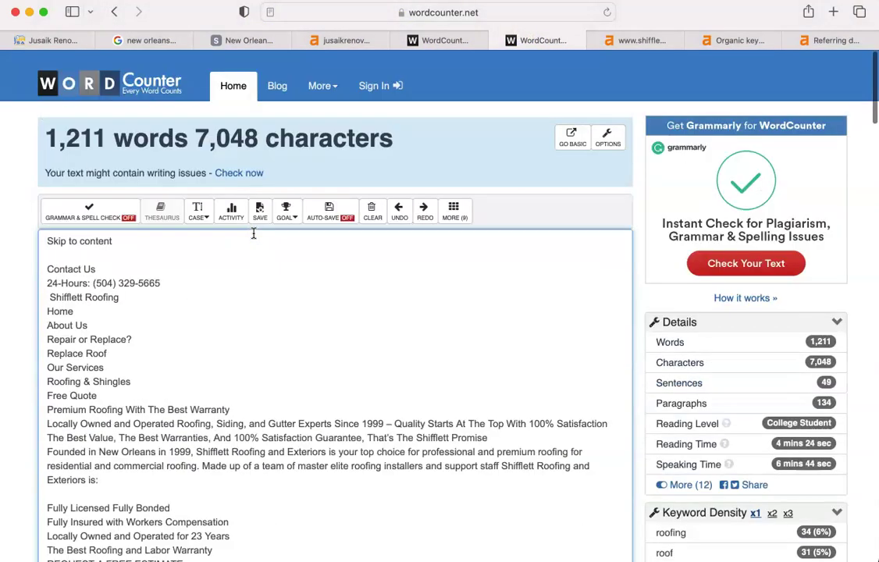
Compare Jusaik's 589 words with Shifflett's 1,211 words, ending on the Jusaik editor.
left_click(448, 43)
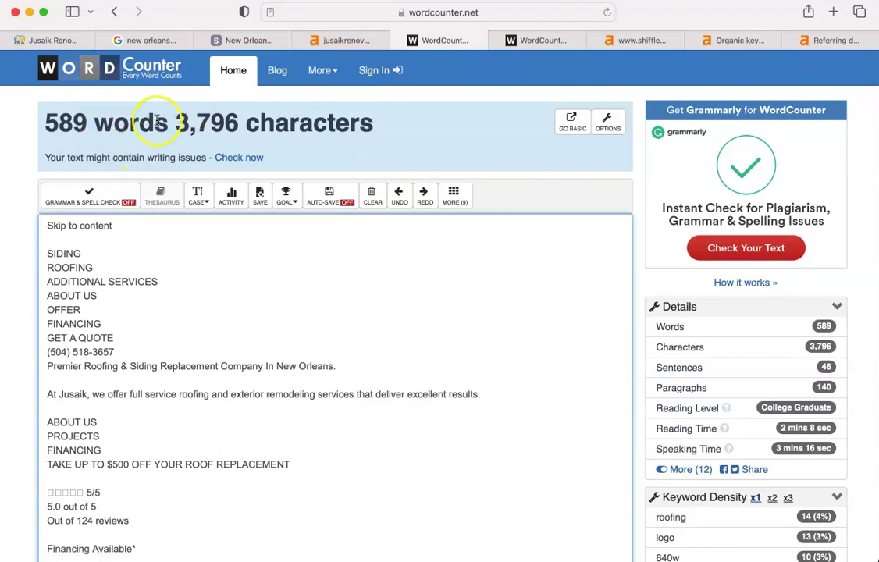
left_click(550, 37)
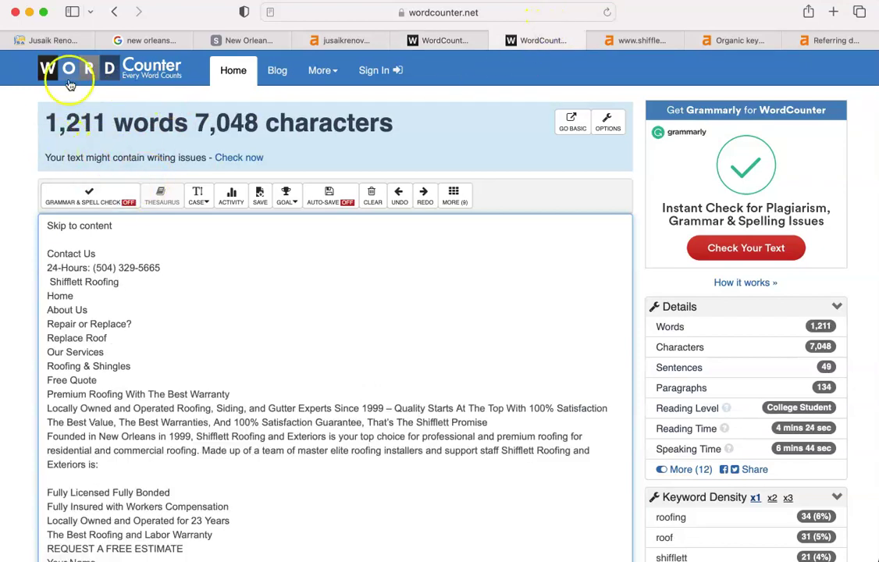
left_click(443, 39)
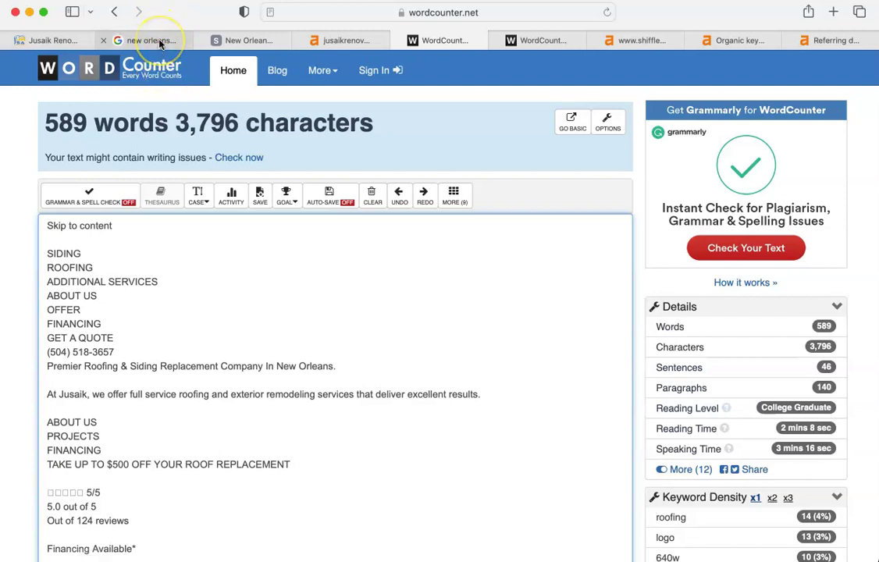
Return to the 'new orleans roofer' Google results listing Shifflett, Synergy and Copper Roofing.
mouse_move(159, 43)
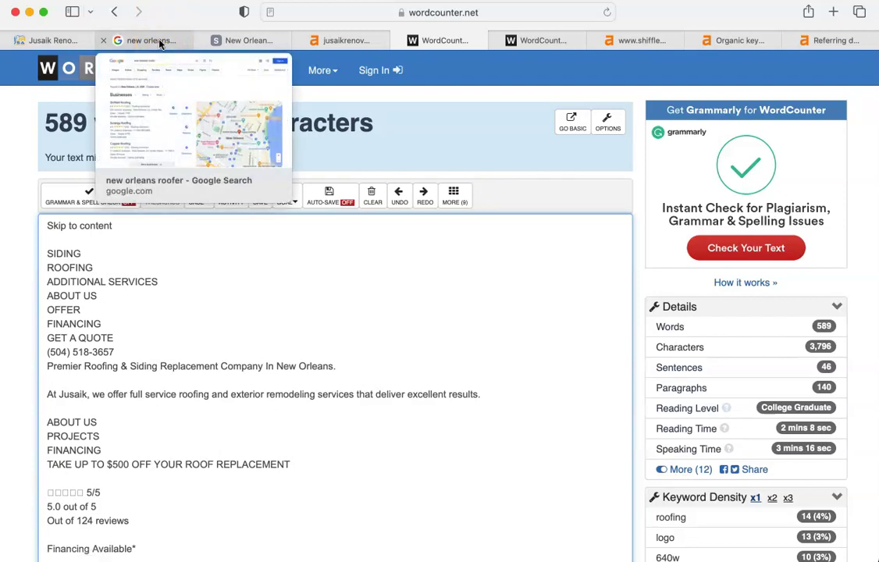
left_click(159, 43)
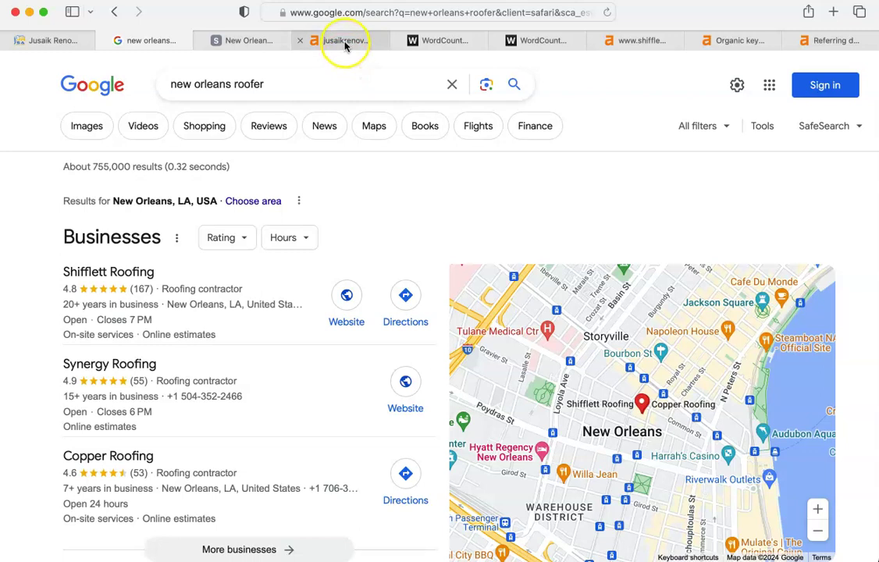
Compare Ahrefs overviews: jusaikrenovations.com (DR 0, 2 backlinks, 4 keywords) versus shifflettroofing.com (DR 10, 239 keywords).
mouse_move(344, 46)
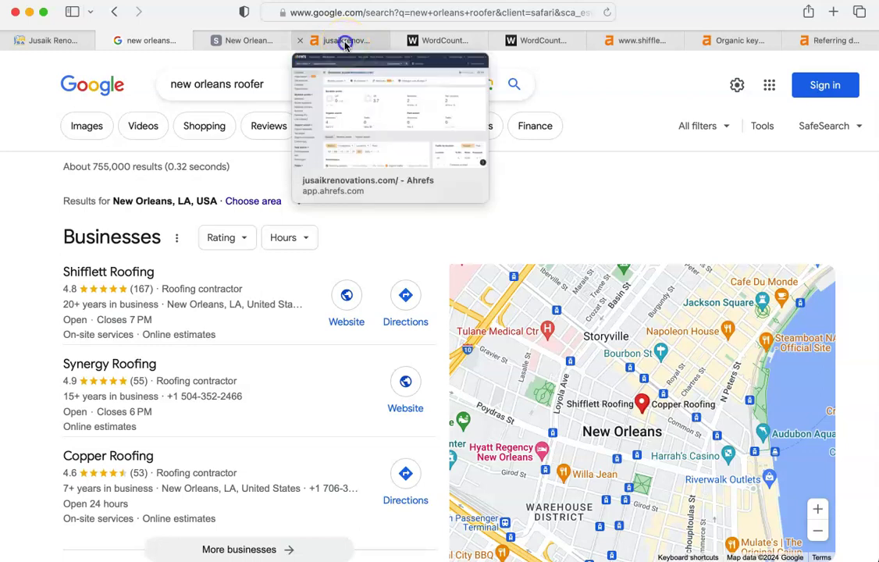
left_click(344, 44)
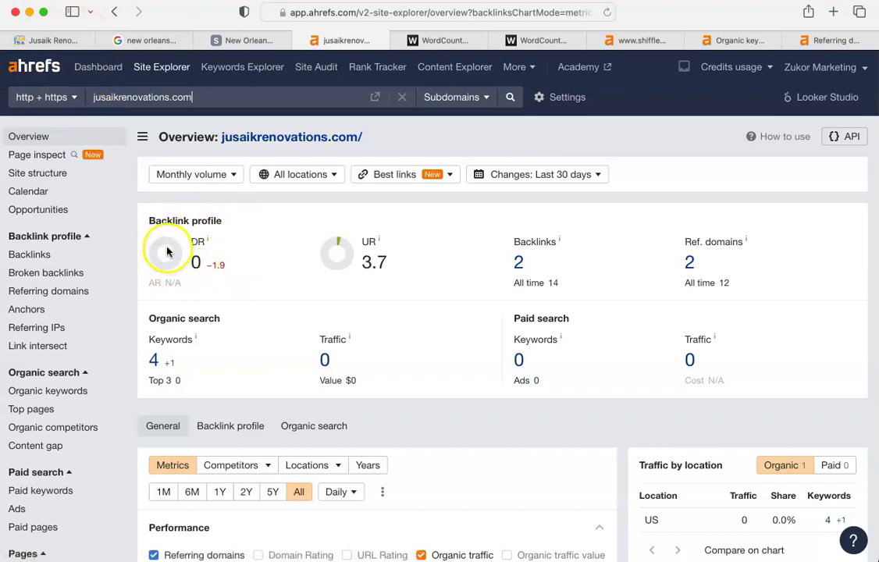
mouse_move(515, 270)
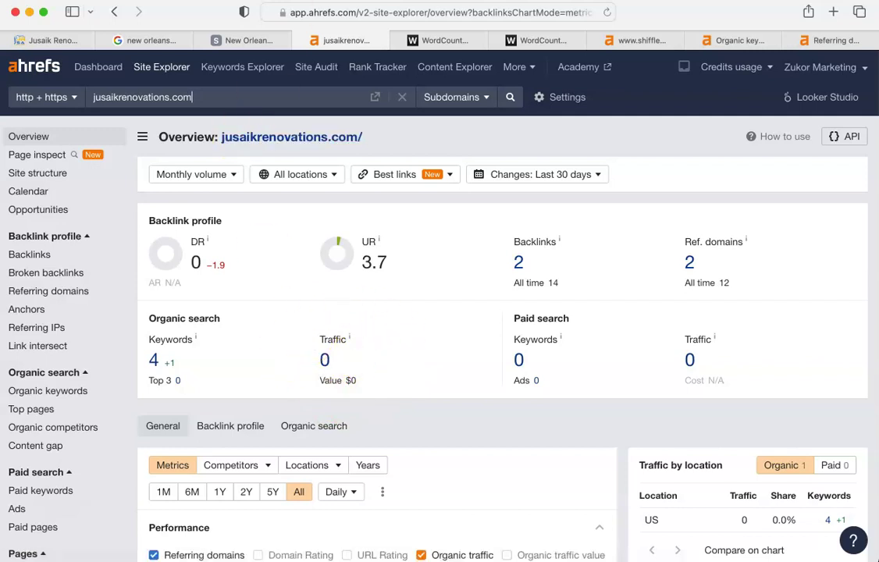
left_click(624, 37)
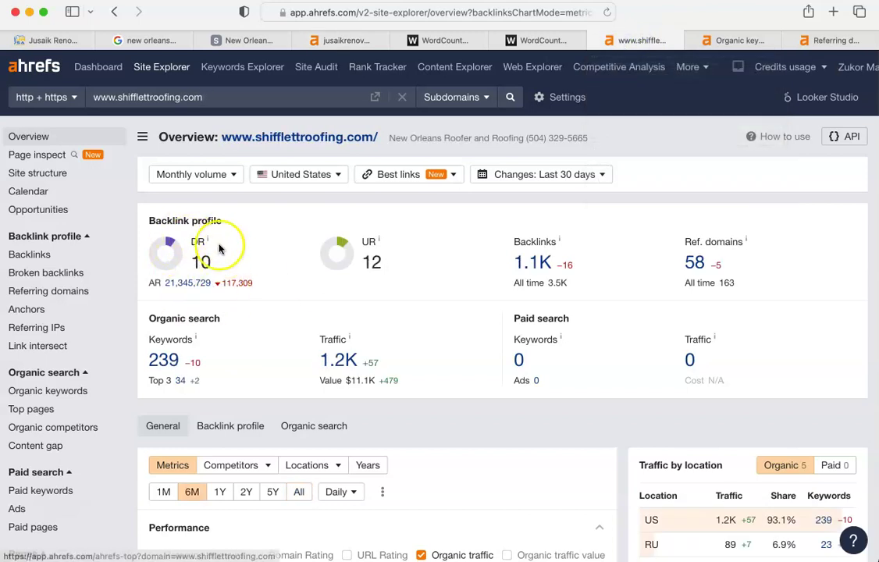
left_click(337, 37)
left_click(616, 40)
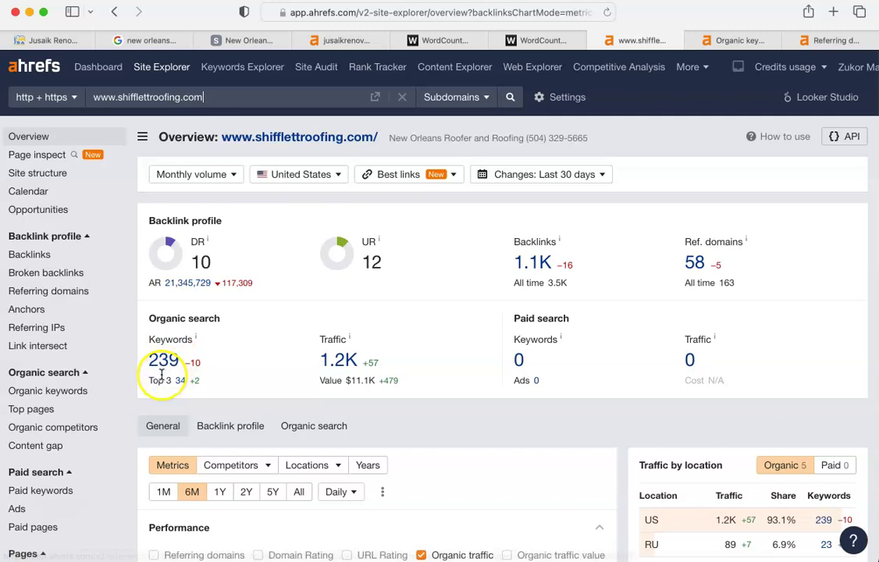
left_click(355, 40)
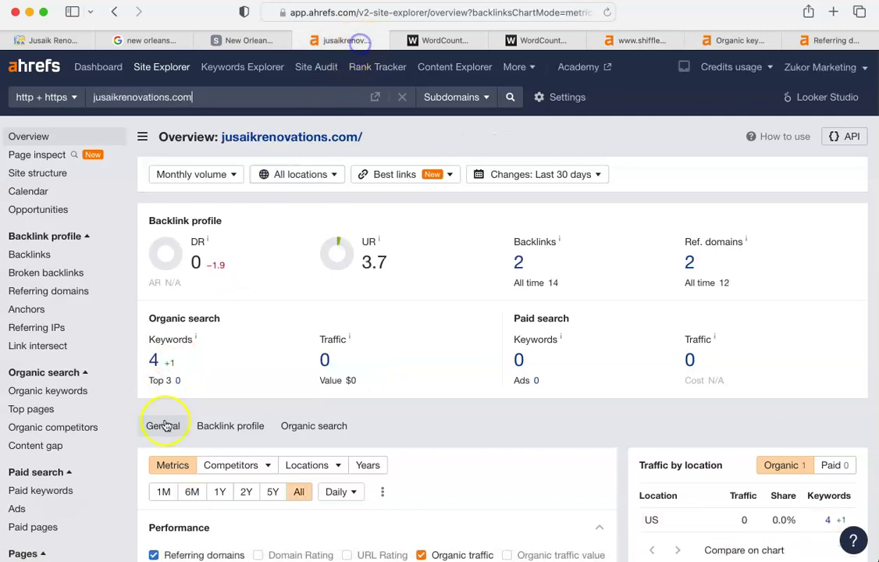
Review shifflettroofing.com's 307 organic keywords, including the 'new orleans roof repair' entry.
left_click(733, 41)
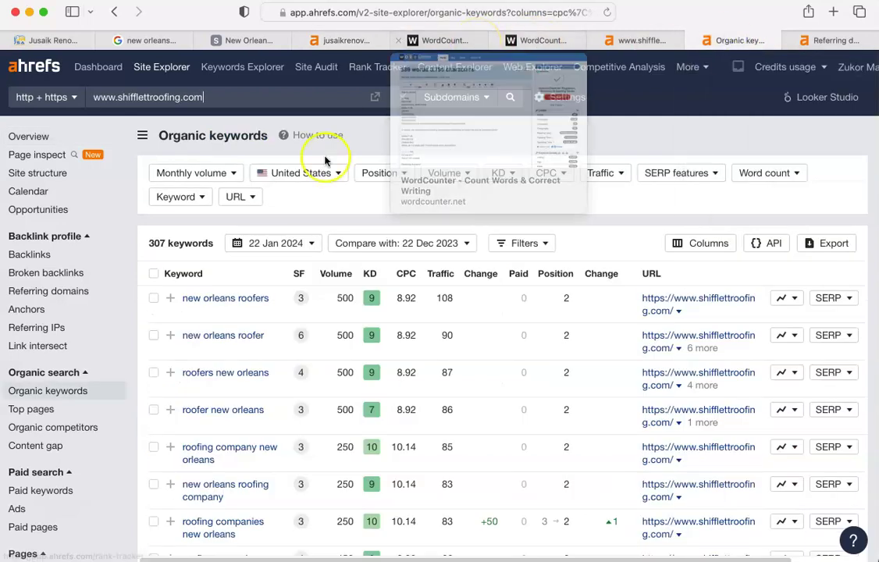
scroll(225, 391, "down", 3)
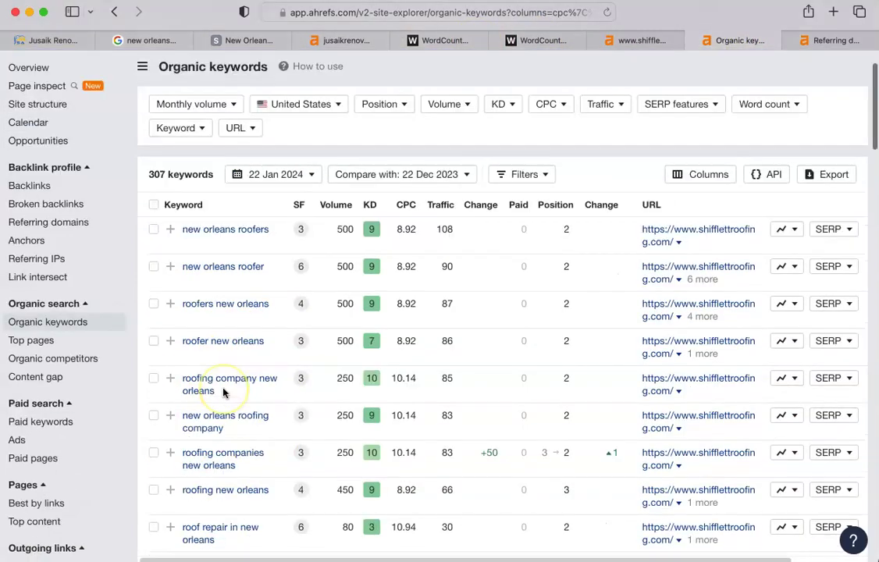
scroll(223, 393, "down", 2)
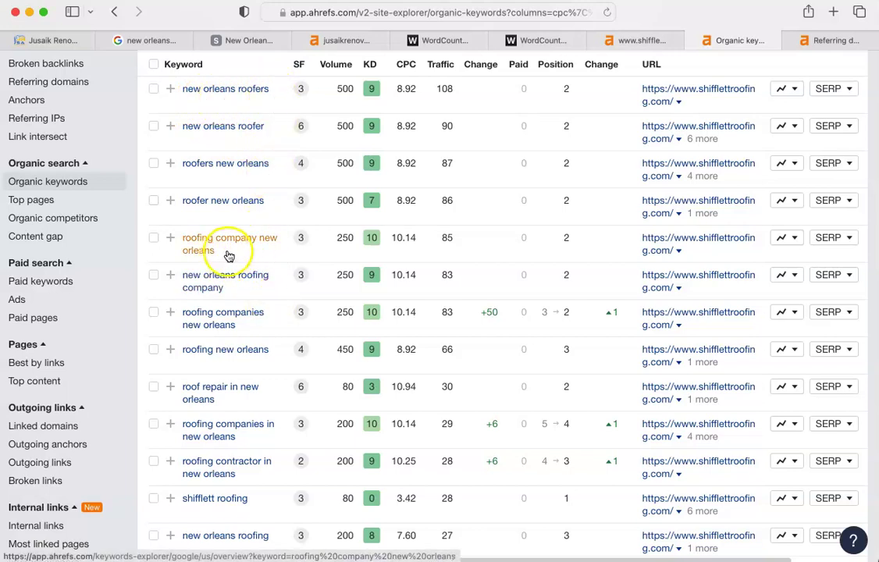
scroll(237, 331, "down", 1)
scroll(239, 333, "down", 10)
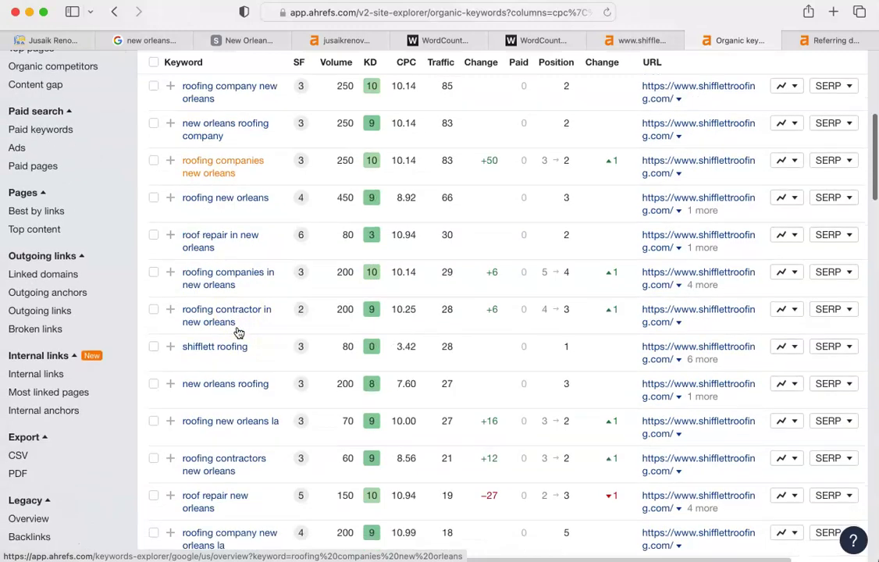
left_click(239, 332)
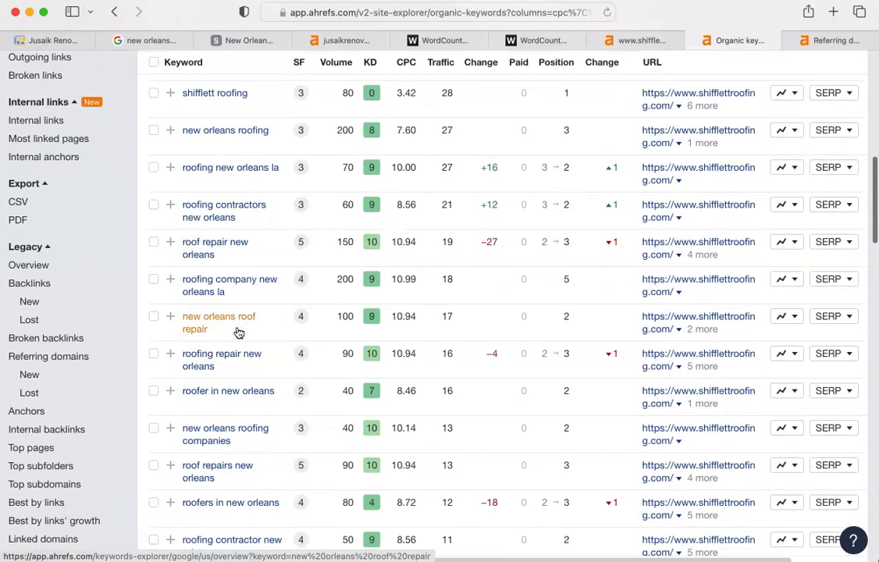
scroll(232, 337, "down", 4)
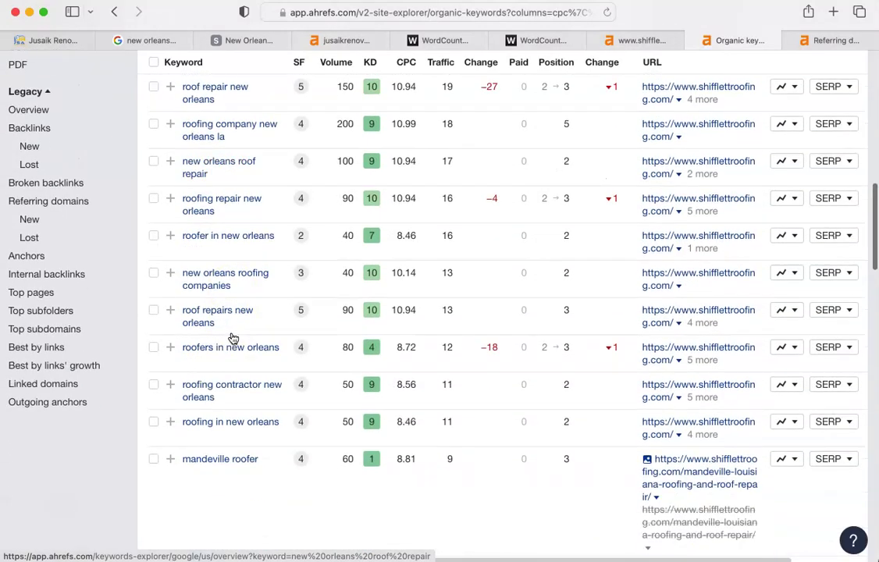
scroll(232, 337, "up", 15)
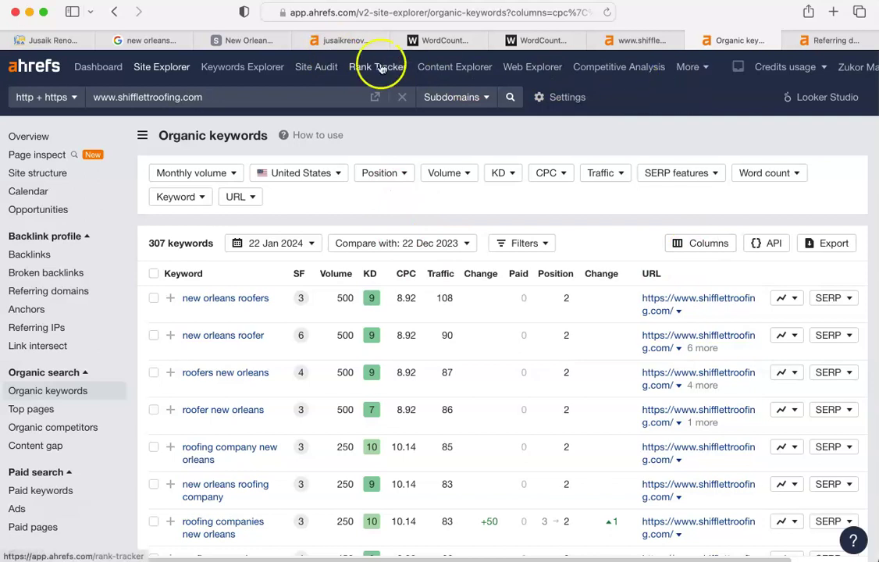
Flip between shifflettroofing.com's referring domains report and both sites' Ahrefs overviews.
left_click(837, 43)
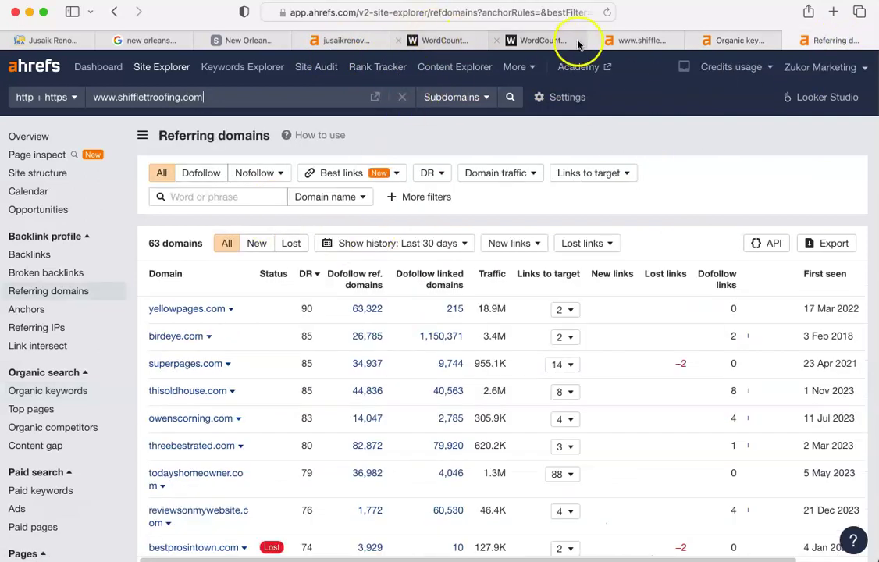
left_click(616, 39)
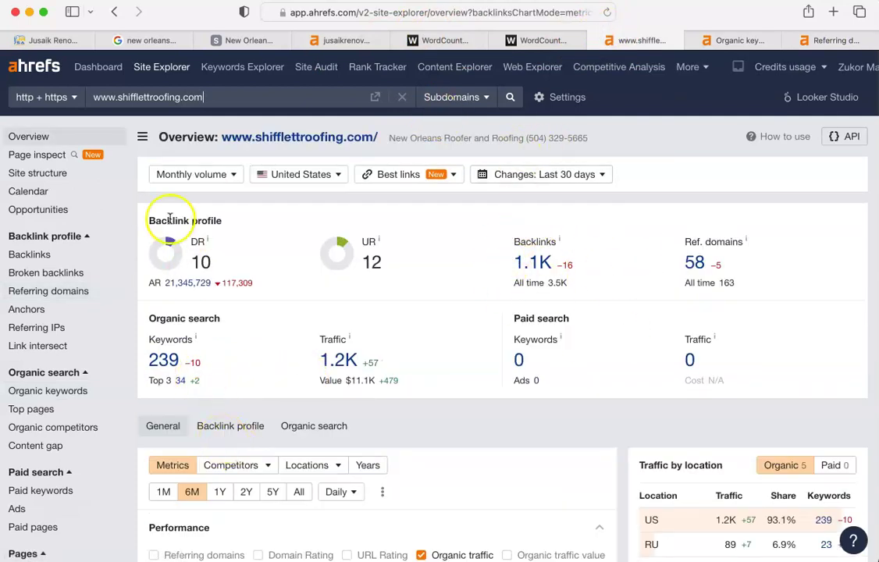
left_click(341, 38)
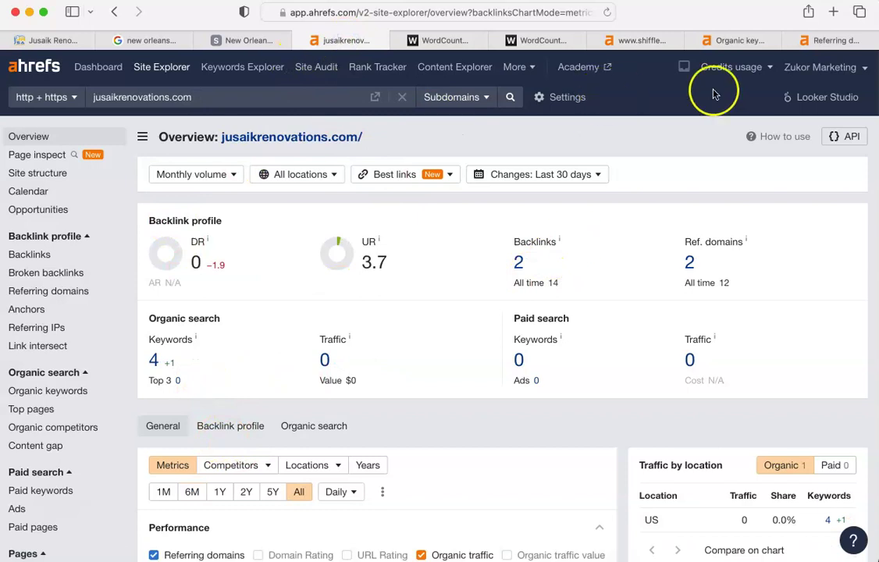
left_click(832, 38)
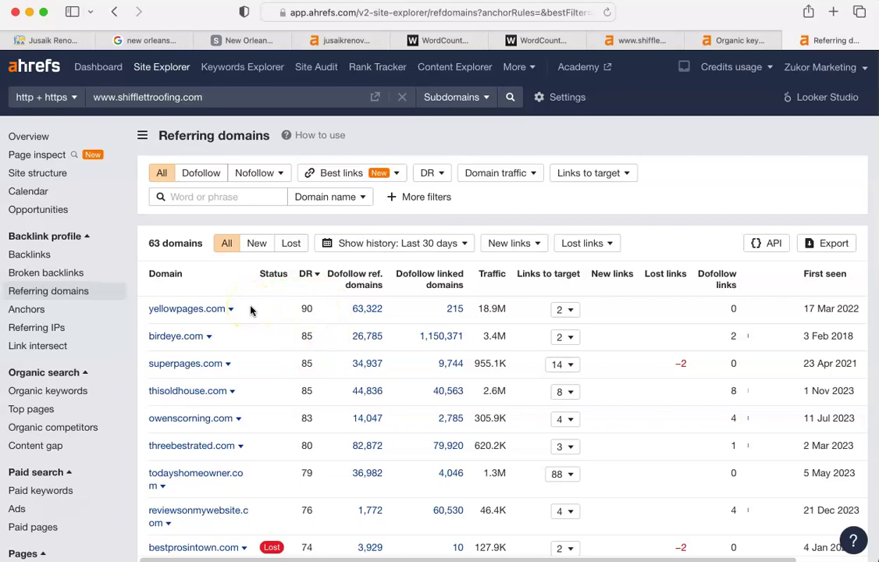
Scroll through Shifflett's 63 referring domains, led by yellowpages.com at DR 90.
scroll(249, 310, "down", 10)
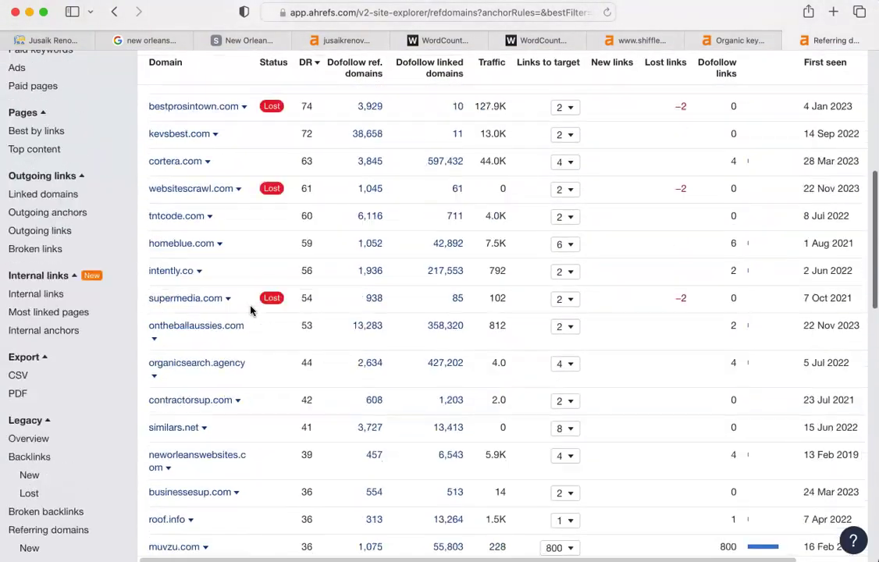
scroll(250, 311, "up", 10)
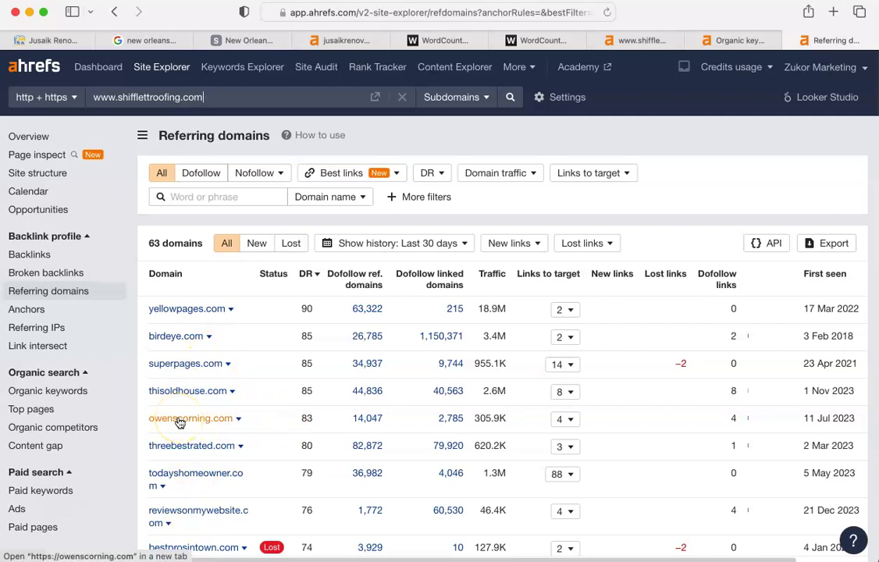
scroll(179, 422, "down", 8)
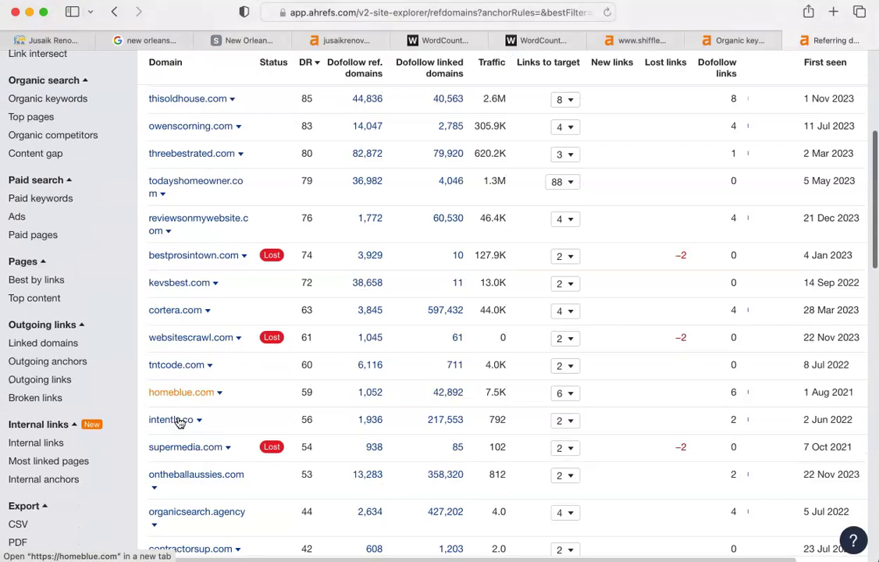
scroll(179, 422, "down", 6)
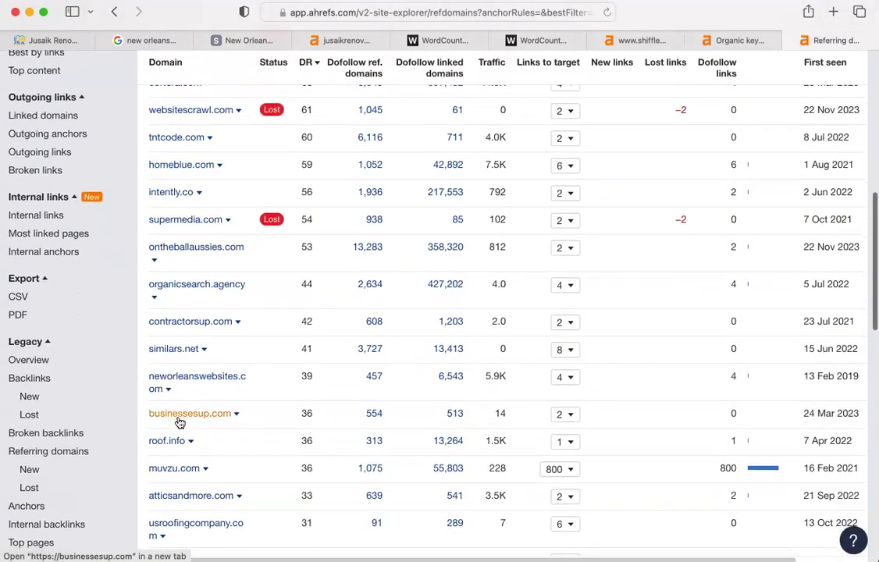
scroll(179, 422, "down", 5)
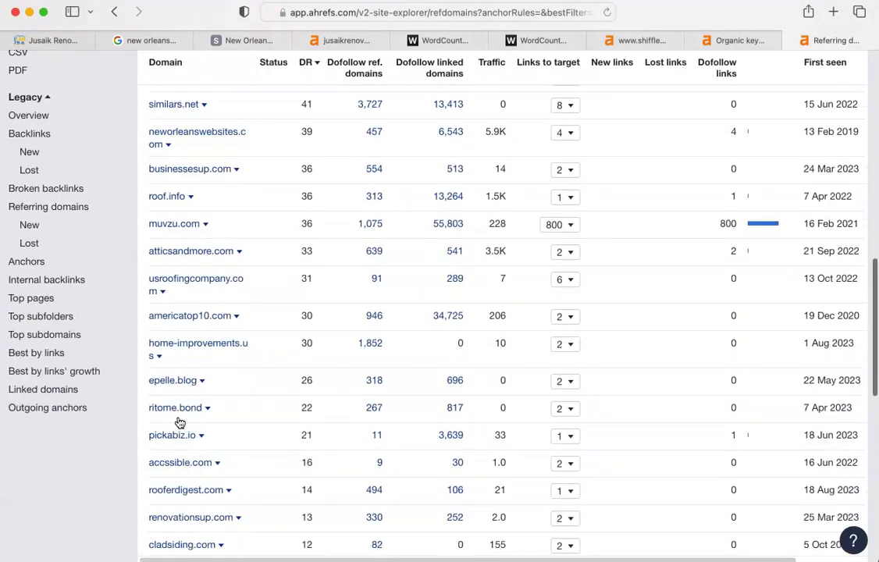
scroll(177, 422, "up", 20)
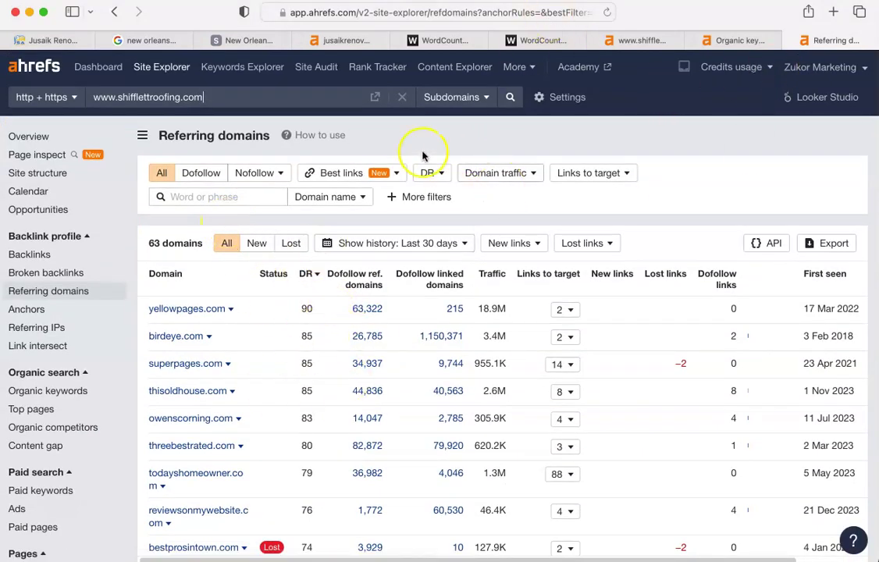
Toggle between the jusaikrenovations.com and shifflettroofing.com overviews to compare DR, backlinks and keywords.
left_click(347, 41)
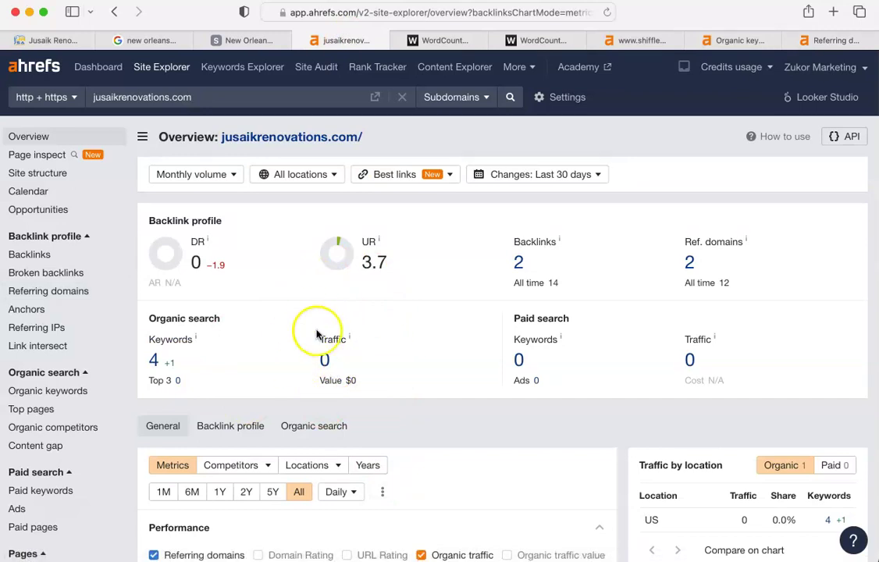
left_click(661, 37)
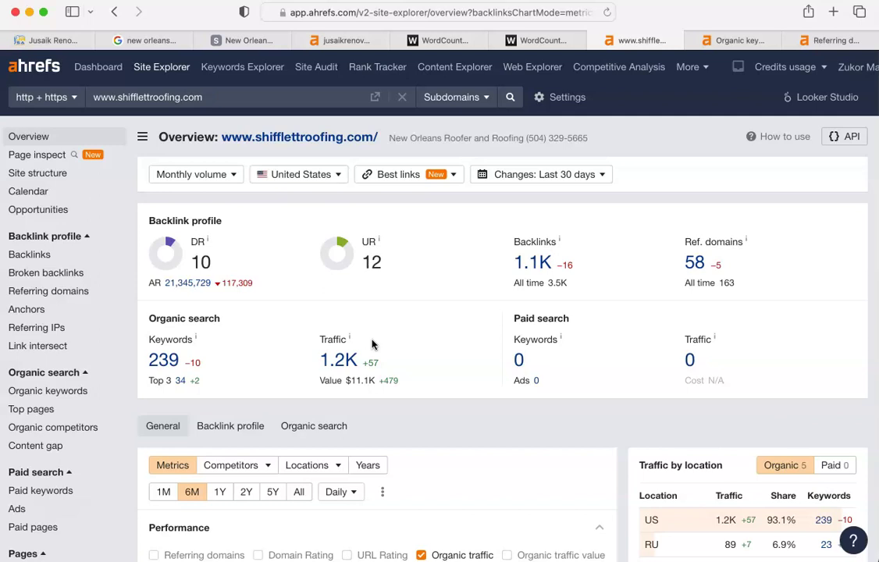
left_click(347, 40)
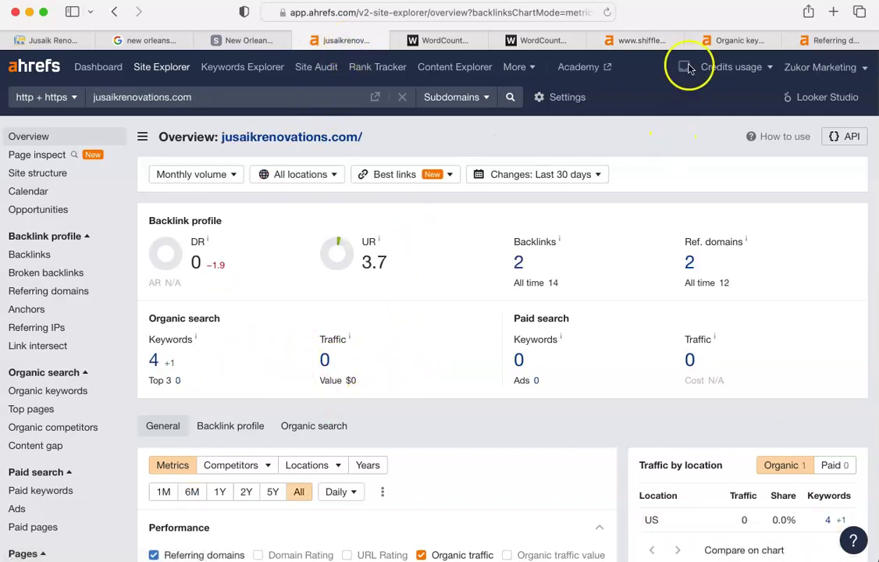
left_click(664, 41)
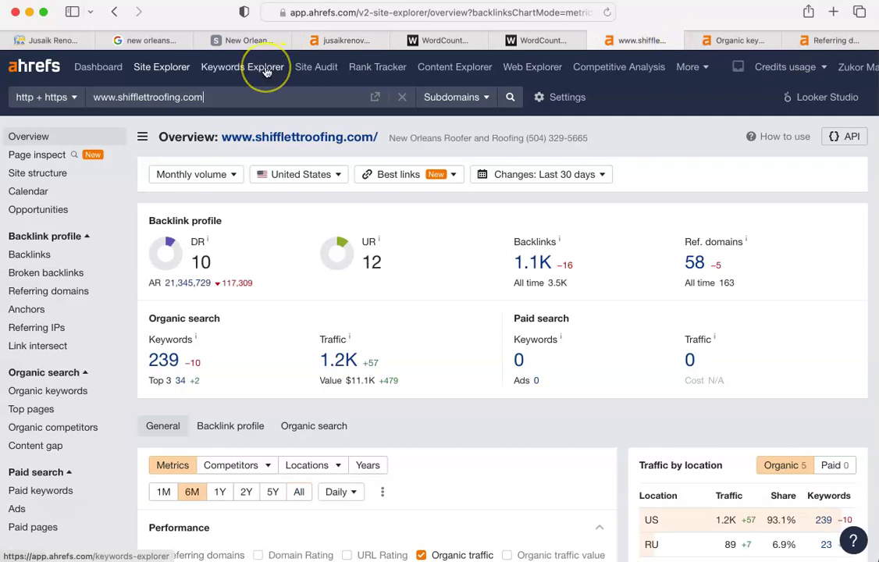
mouse_move(118, 51)
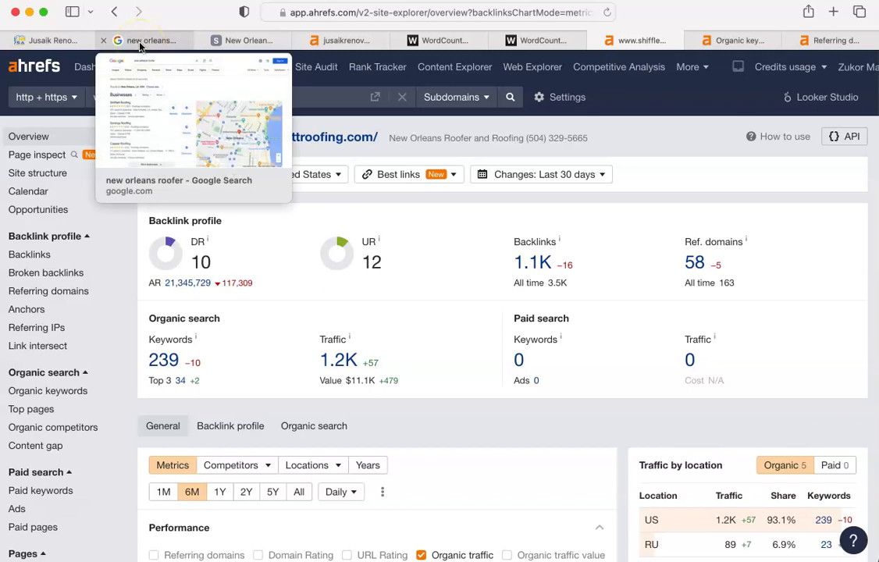
mouse_move(738, 40)
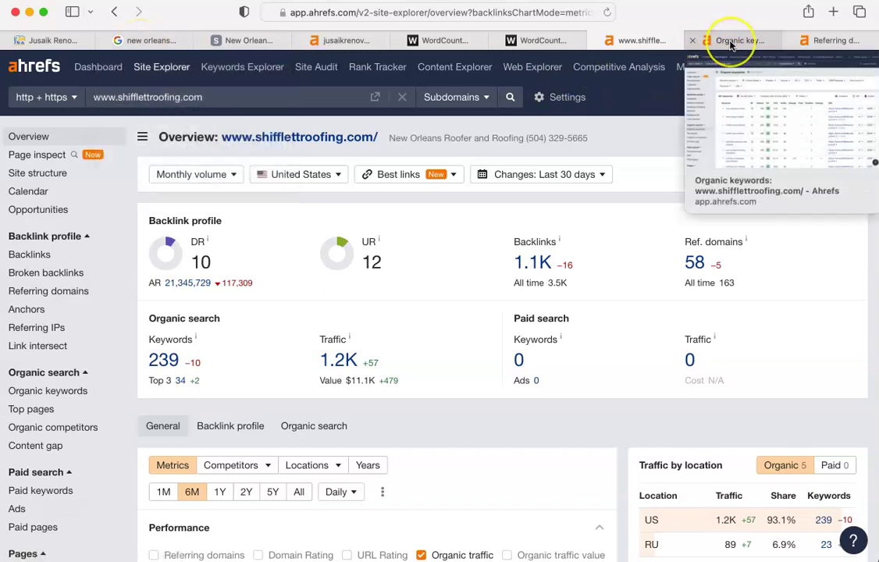
View Google's autocomplete suggestions for 'new orleans roofer'.
left_click(160, 42)
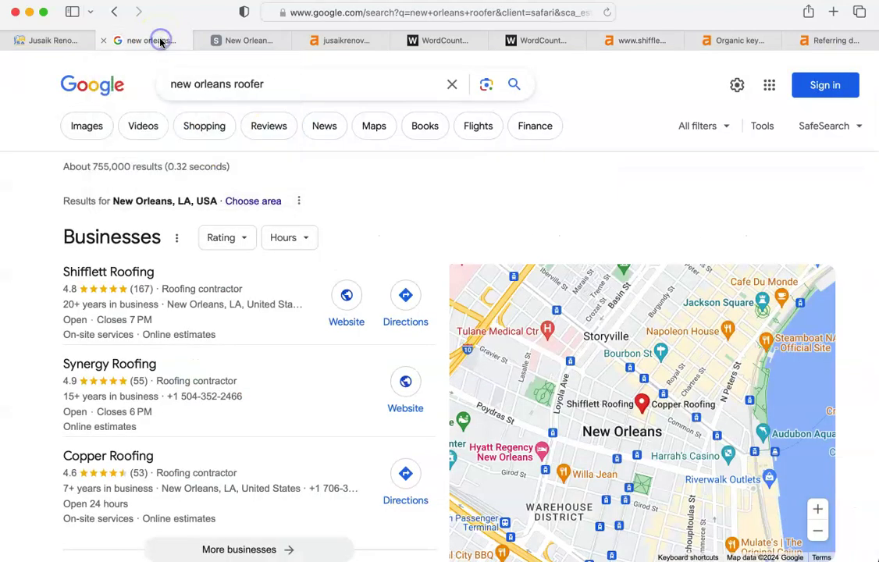
left_click(281, 85)
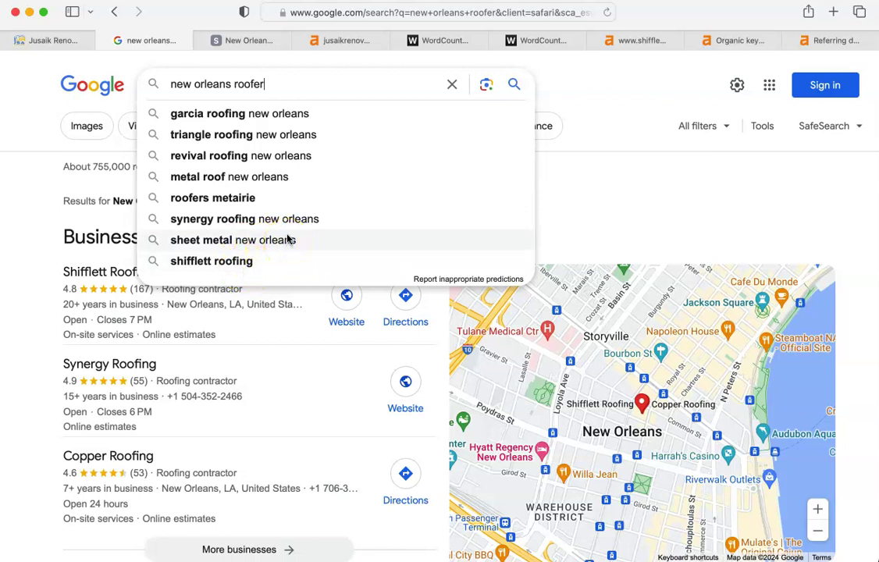
left_click(289, 185)
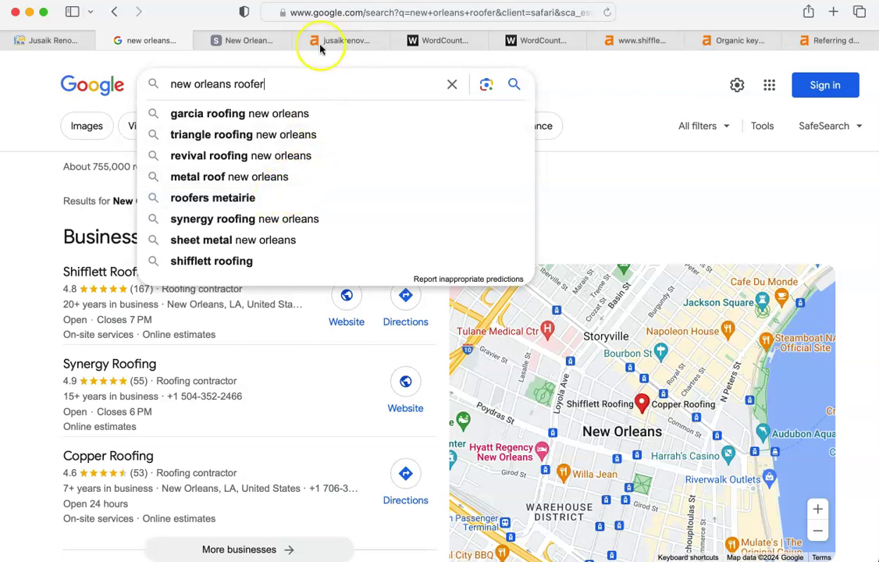
Extend the query to 'new orleans roofers' and check its suggestions before dismissing them.
left_click(308, 80)
type("s")
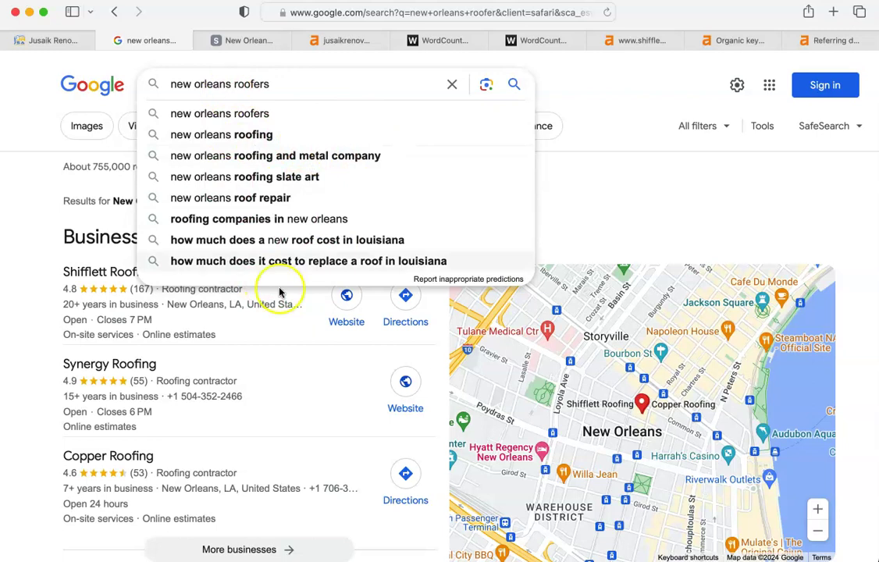
left_click(364, 78)
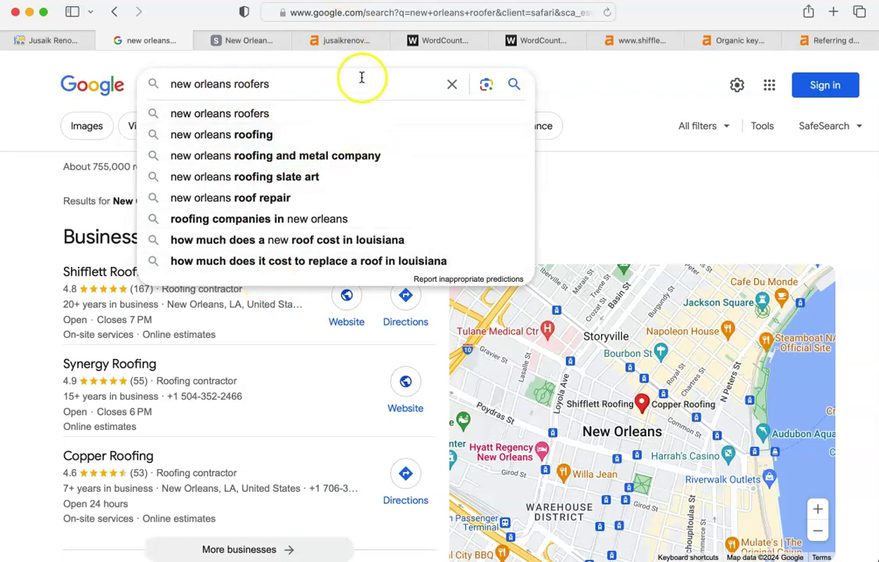
left_click(571, 97)
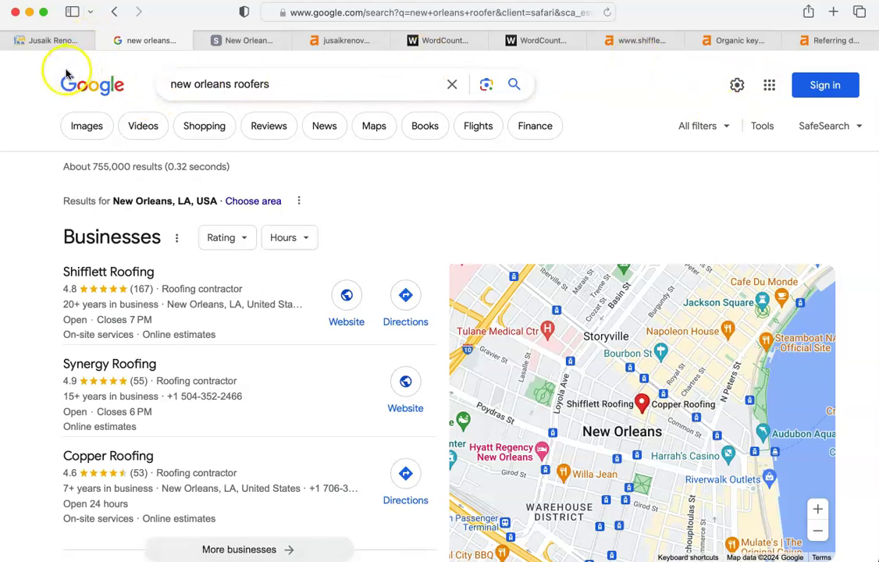
Switch to the Jusaik Renovations tab showing the jusaikrenovations.com homepage with its quote form.
left_click(41, 40)
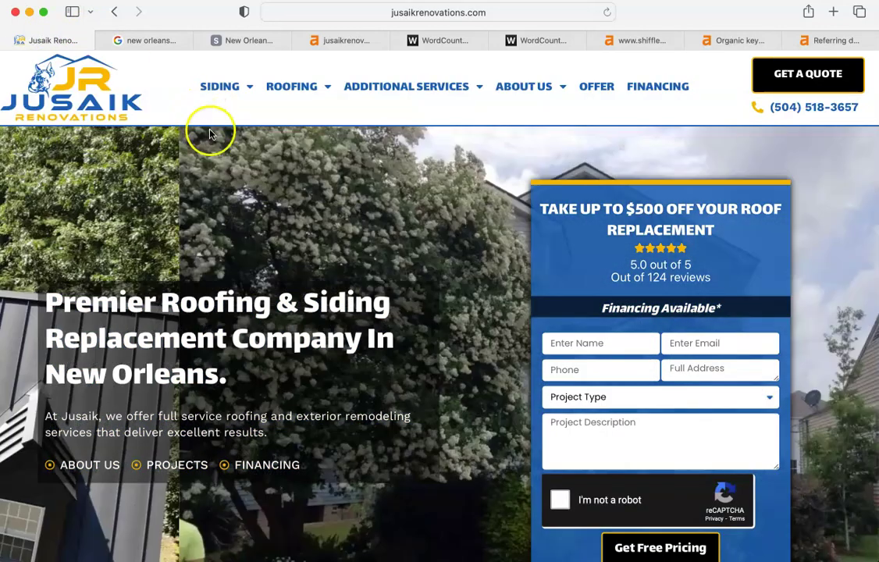
mouse_move(221, 86)
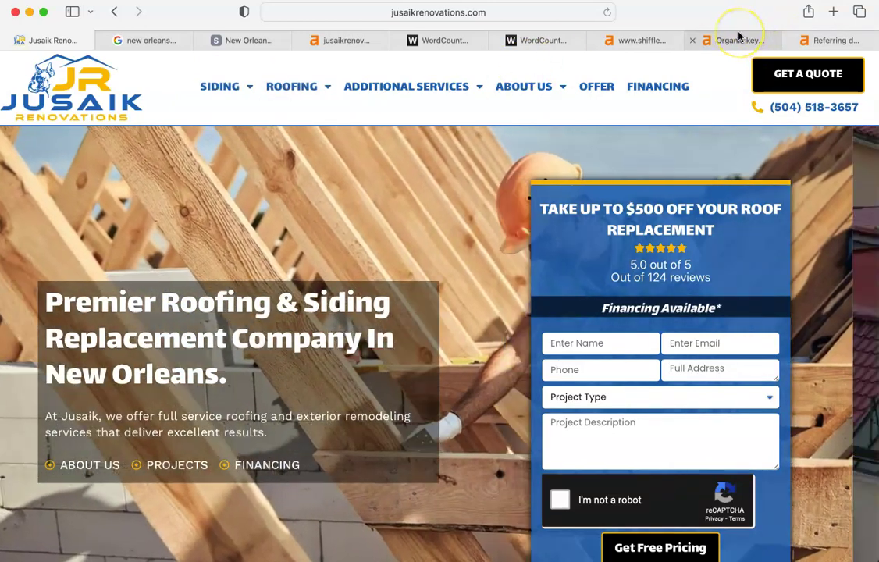
mouse_move(739, 36)
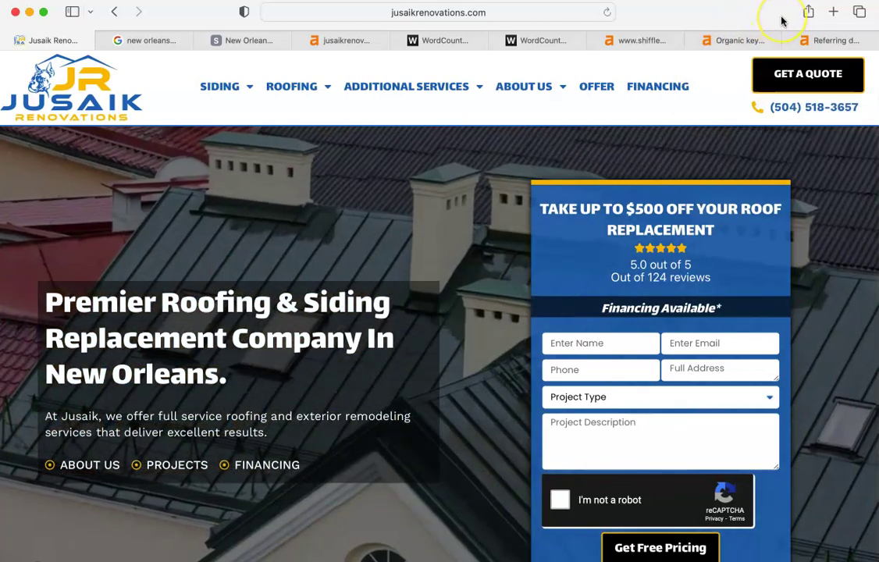